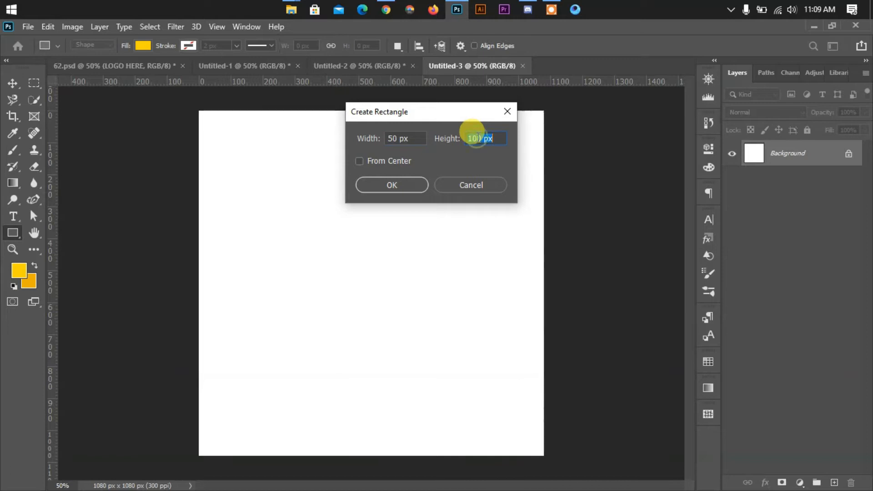
Step: Create a 50 by 50 px square and move it into the canvas's upper-left corner
{"action": "left_click", "coordinate": [399, 183]}
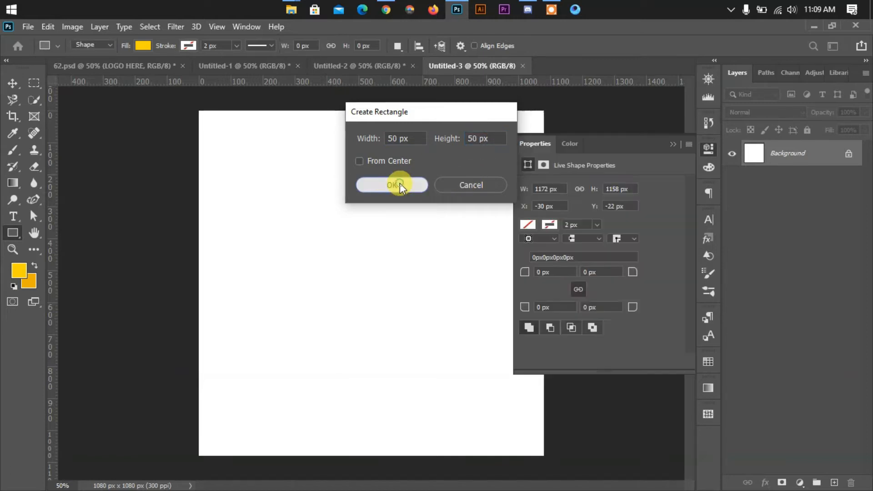
{"action": "left_click", "coordinate": [670, 146]}
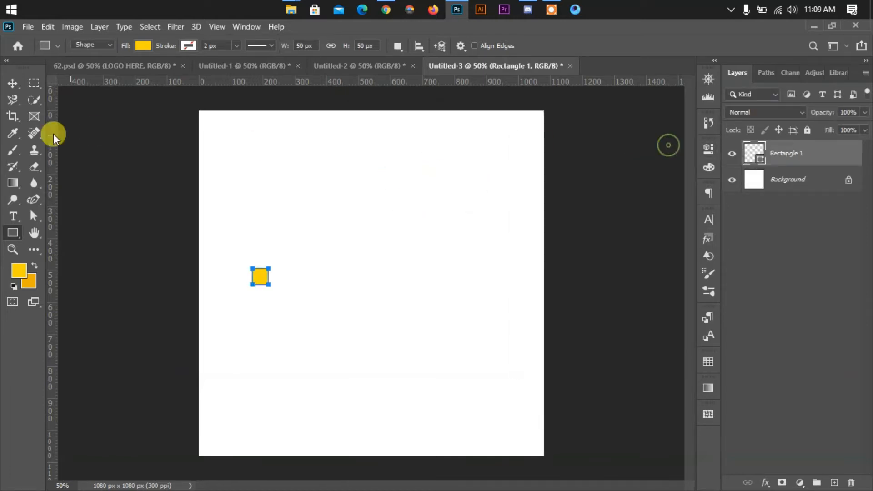
{"action": "left_click", "coordinate": [10, 85]}
{"action": "left_click_drag", "start_coordinate": [251, 292], "coordinate": [198, 133]}
Step: Add margin guides 50 px inside all four canvas edges, using the square in opposite corners as a spacer, and delete the square
{"action": "left_click_drag", "start_coordinate": [51, 162], "coordinate": [215, 162]}
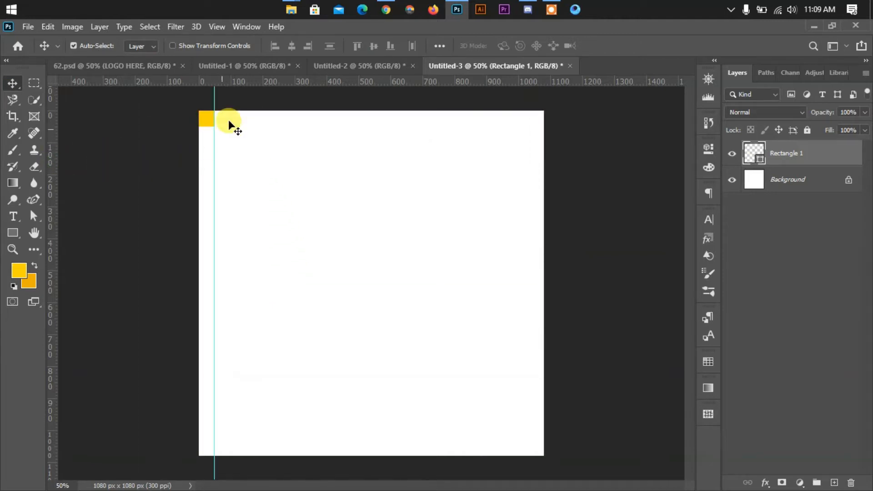
{"action": "left_click_drag", "start_coordinate": [249, 86], "coordinate": [540, 449]}
{"action": "left_click_drag", "start_coordinate": [56, 394], "coordinate": [528, 391]}
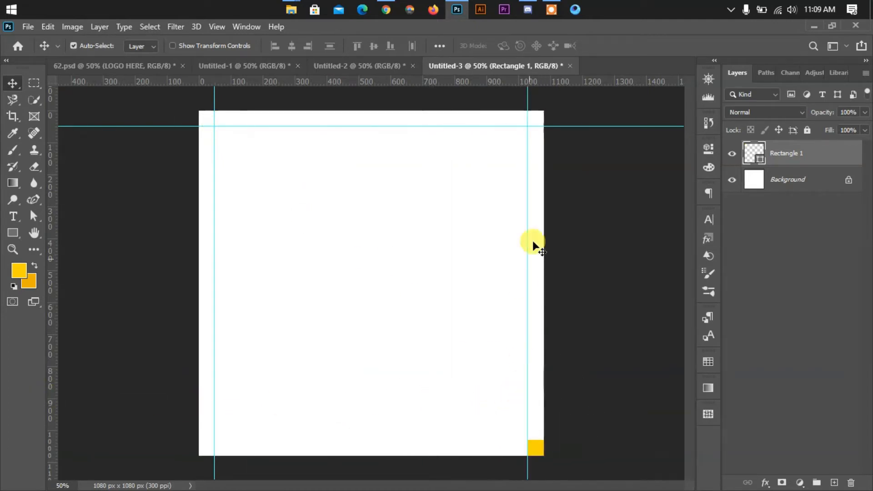
{"action": "left_click_drag", "start_coordinate": [527, 81], "coordinate": [505, 441]}
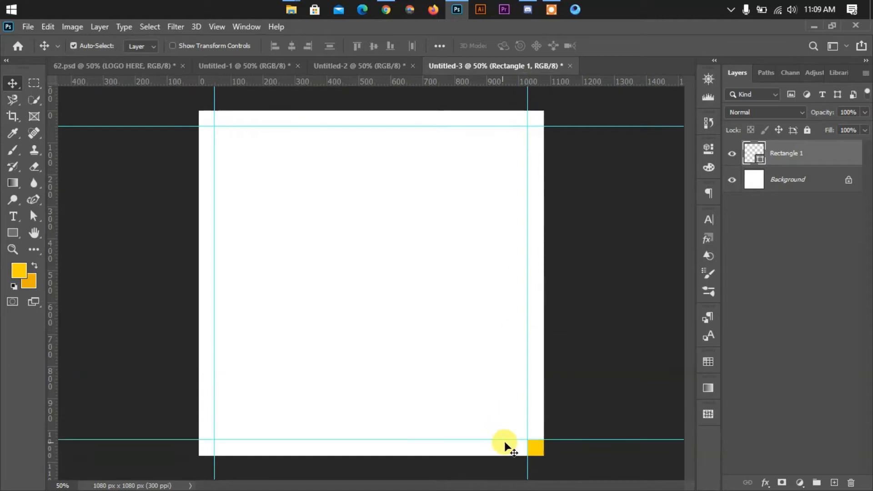
{"action": "key", "text": "Delete"}
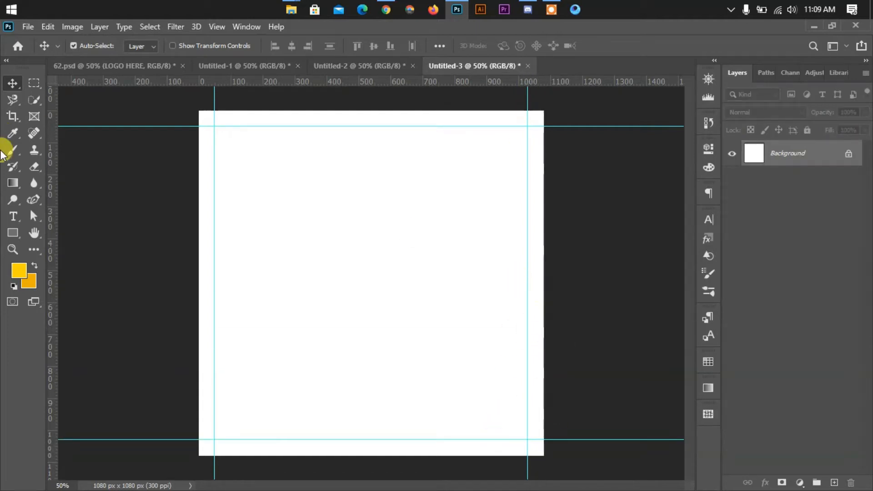
Step: Draw a yellow rectangle over the whole canvas and resize it to exactly 1080 by 1080 px
{"action": "left_click", "coordinate": [14, 233]}
{"action": "left_click_drag", "start_coordinate": [199, 112], "coordinate": [544, 455]}
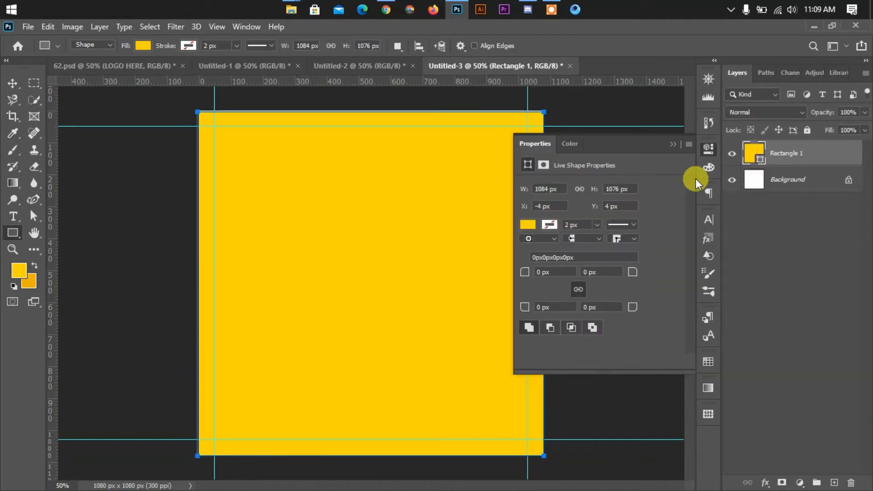
{"action": "left_click", "coordinate": [672, 141]}
{"action": "key", "text": "ctrl+t"}
{"action": "mouse_move", "coordinate": [197, 111]}
{"action": "left_mouse_down"}
{"action": "mouse_move", "coordinate": [176, 91]}
{"action": "mouse_move", "coordinate": [199, 110]}
{"action": "left_mouse_up"}
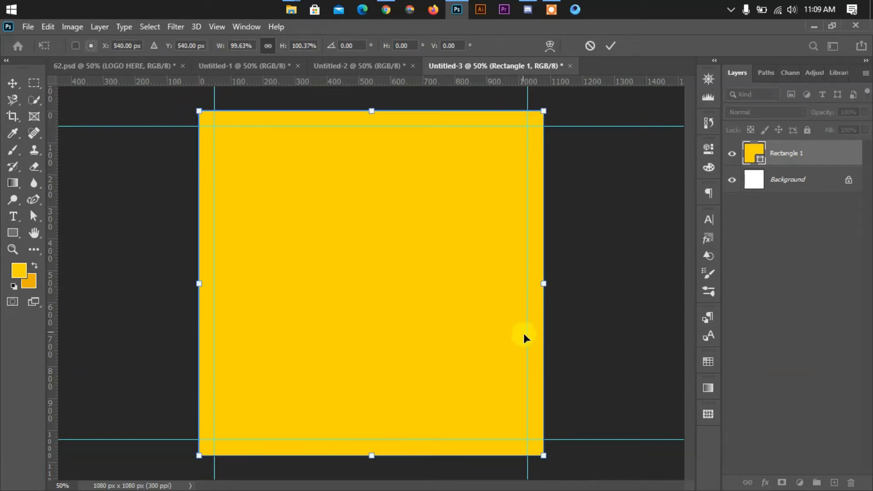
{"action": "left_click", "coordinate": [613, 48]}
Step: Add a radial Gradient Overlay to the rectangle, using the yellow-to-orange preset
{"action": "right_click", "coordinate": [763, 153]}
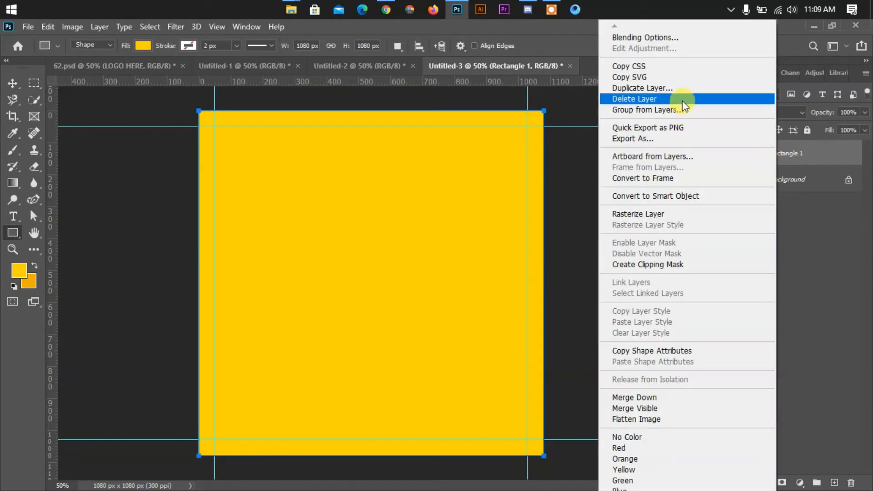
{"action": "left_click", "coordinate": [648, 37]}
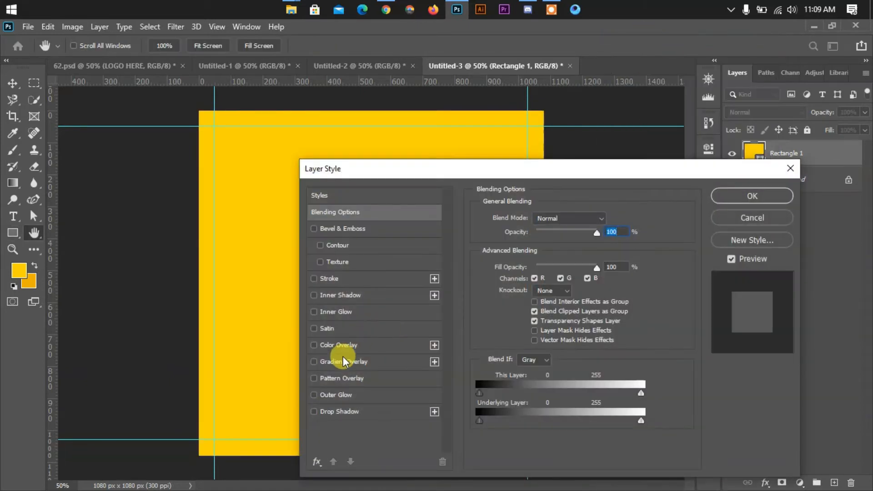
{"action": "left_click", "coordinate": [343, 361]}
{"action": "left_click_drag", "start_coordinate": [503, 167], "coordinate": [742, 161]}
{"action": "left_click", "coordinate": [782, 238]}
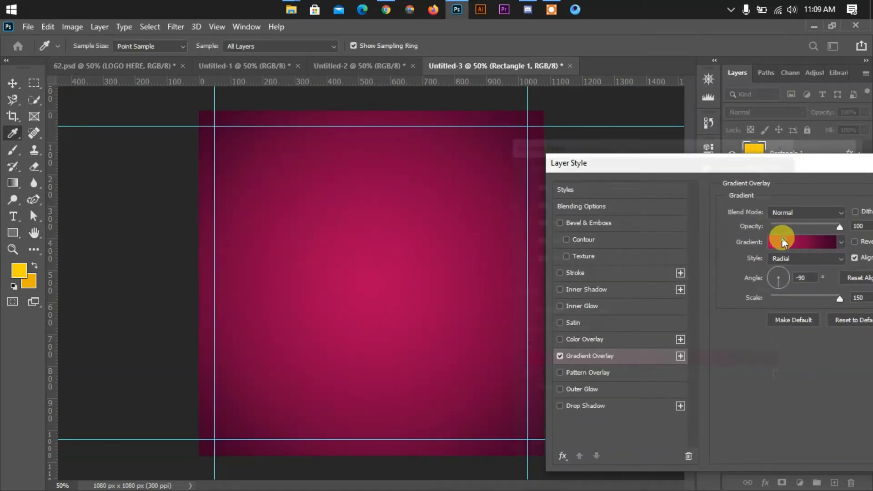
{"action": "left_click_drag", "start_coordinate": [724, 193], "coordinate": [725, 228]}
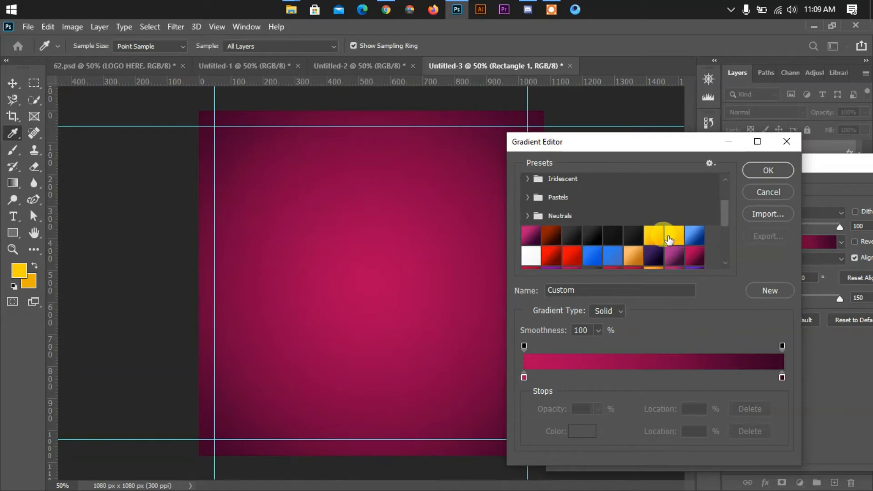
{"action": "left_click", "coordinate": [653, 235]}
{"action": "left_click", "coordinate": [754, 174]}
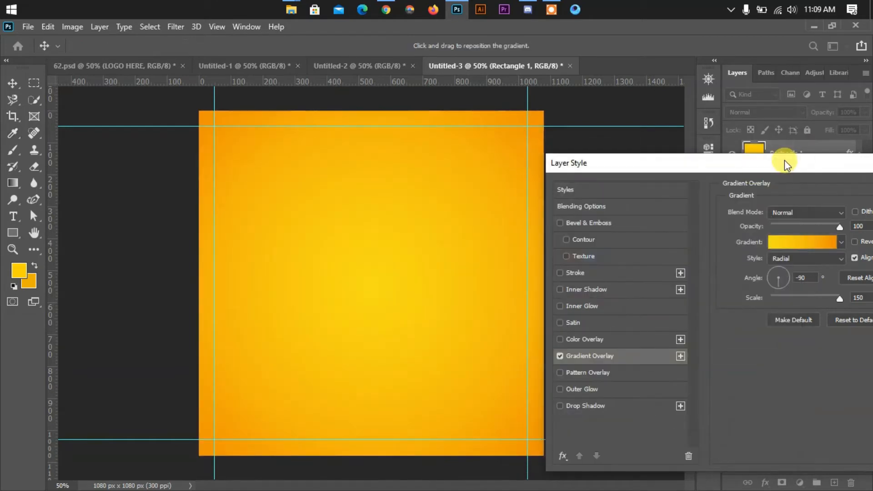
Step: Check the colors of the gradient's start and end stops, and apply the layer style
{"action": "left_click", "coordinate": [788, 240]}
{"action": "left_click", "coordinate": [525, 378]}
{"action": "double_click", "coordinate": [526, 378]}
{"action": "left_click_drag", "start_coordinate": [751, 430], "coordinate": [719, 431]}
{"action": "left_click", "coordinate": [833, 220]}
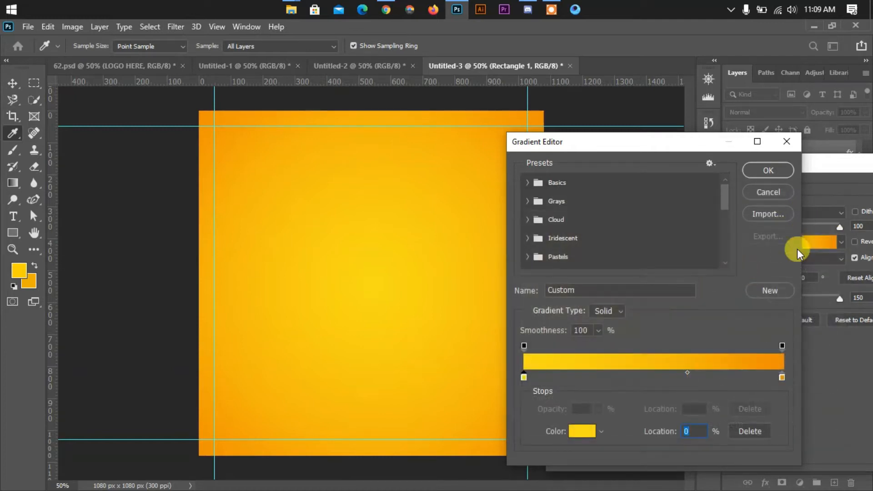
{"action": "left_click", "coordinate": [782, 376]}
{"action": "double_click", "coordinate": [782, 376]}
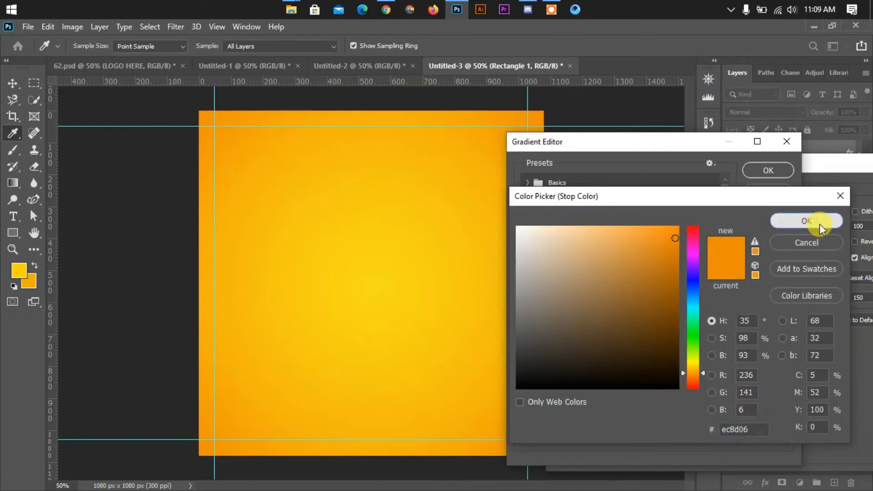
{"action": "left_click", "coordinate": [808, 221]}
{"action": "left_click", "coordinate": [782, 170]}
{"action": "left_click_drag", "start_coordinate": [777, 166], "coordinate": [678, 173]}
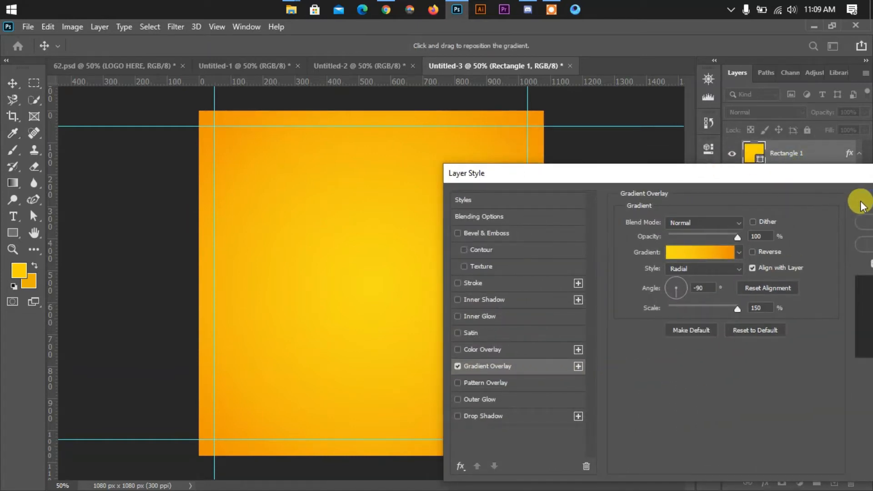
{"action": "left_click", "coordinate": [866, 202]}
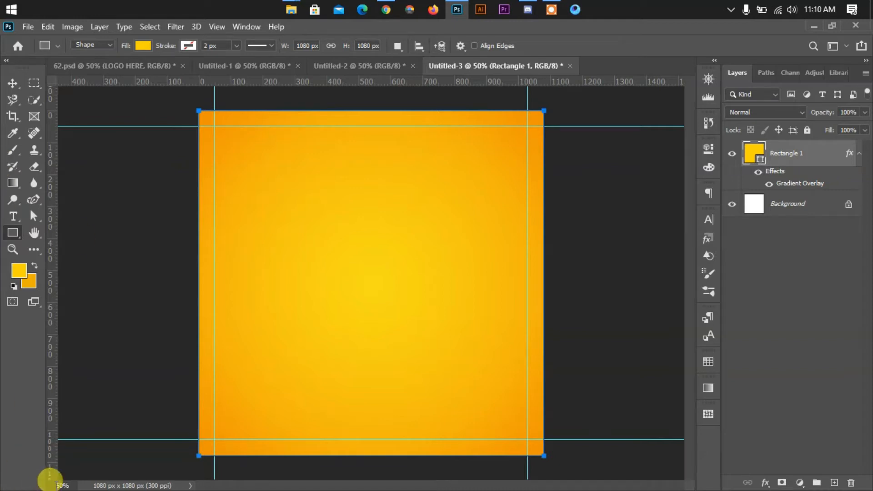
Step: Delete the white Background layer and collapse the rectangle layer's effects list
{"action": "left_click", "coordinate": [13, 83]}
{"action": "left_click", "coordinate": [98, 168]}
{"action": "left_click", "coordinate": [811, 219]}
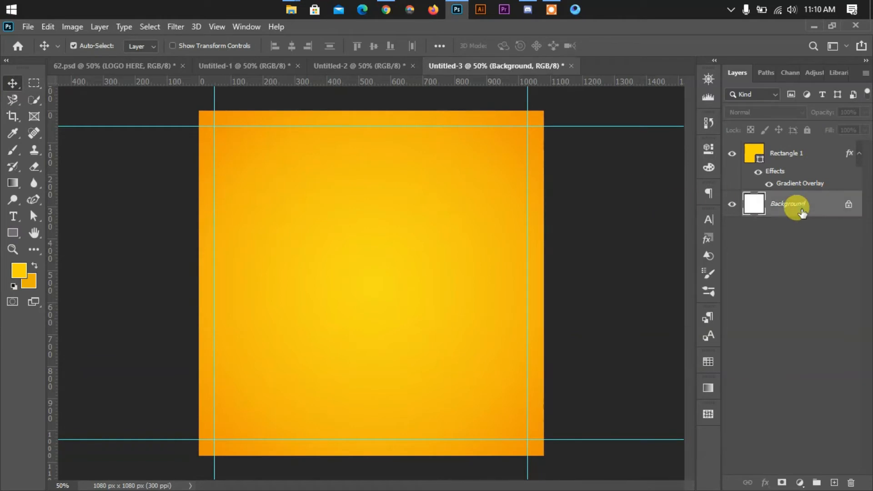
{"action": "key", "text": "Delete"}
{"action": "left_click", "coordinate": [859, 160]}
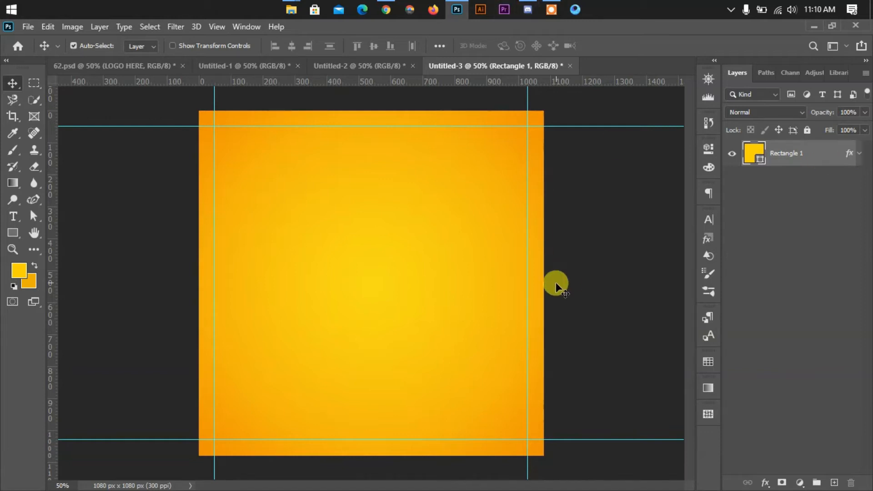
{"action": "left_click", "coordinate": [619, 284]}
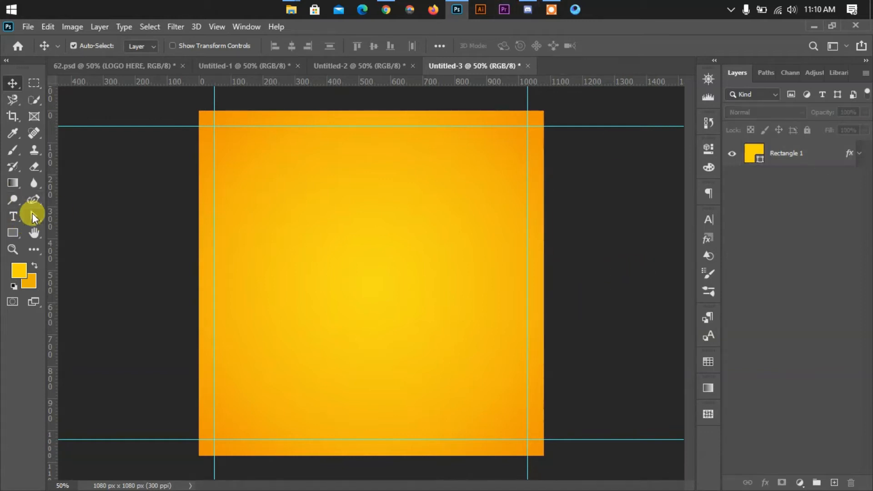
Step: Draw a wave across the lower canvas with the Curvature Pen, about 1280 px wide and 201 px high, extending past both sides
{"action": "left_click", "coordinate": [33, 200]}
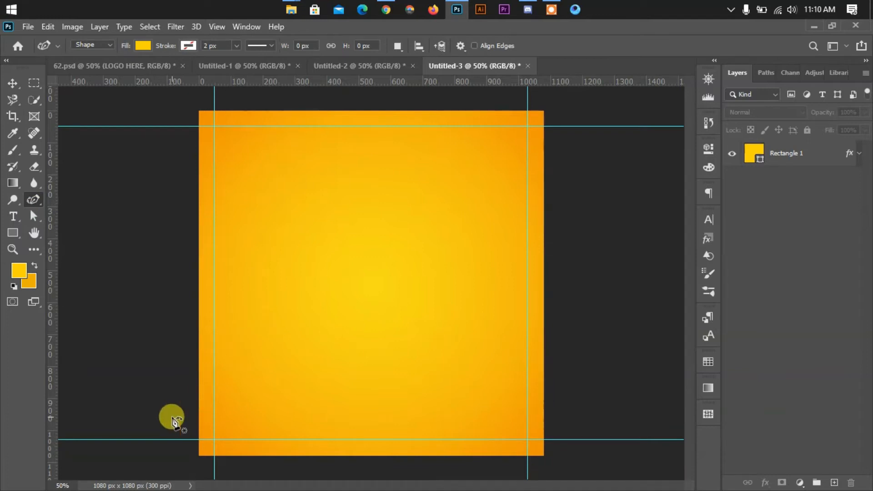
{"action": "left_click", "coordinate": [183, 368]}
{"action": "left_click", "coordinate": [317, 344]}
{"action": "left_click", "coordinate": [396, 387]}
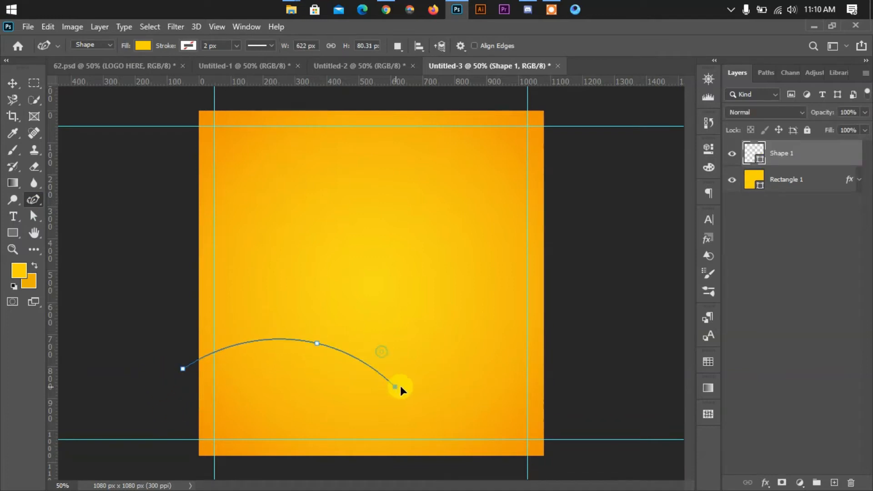
{"action": "left_click", "coordinate": [420, 383]}
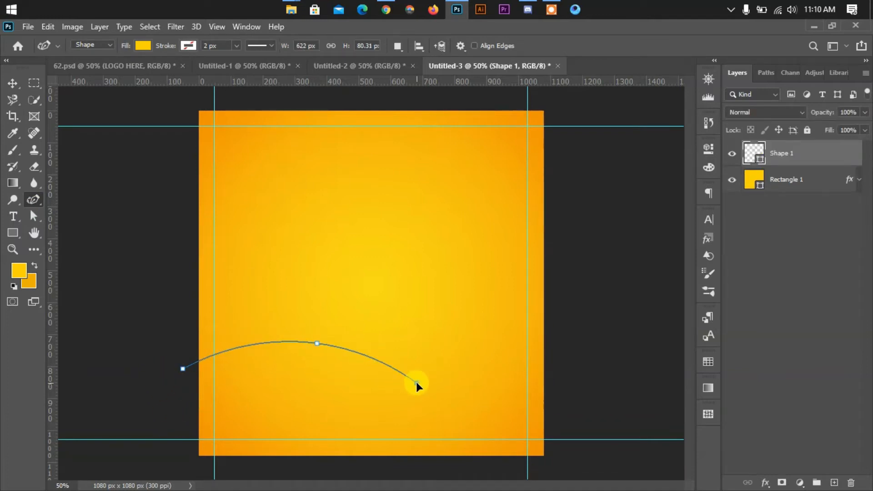
{"action": "left_click", "coordinate": [592, 349]}
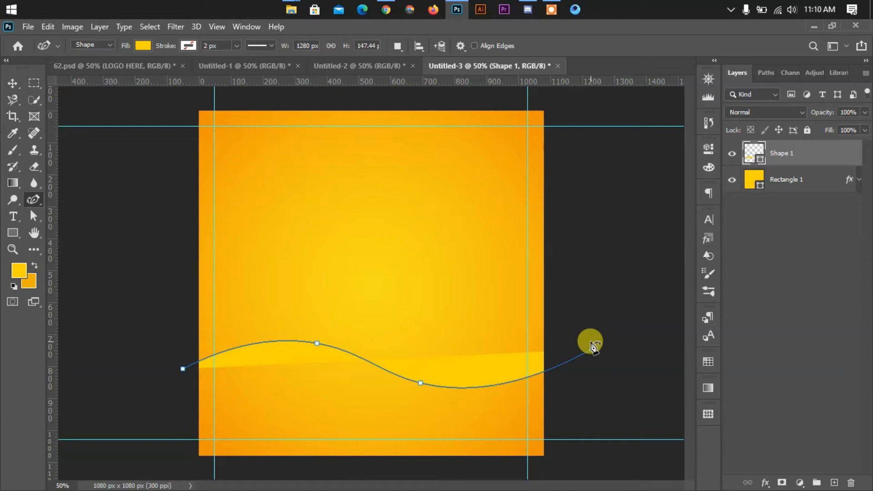
{"action": "left_click_drag", "start_coordinate": [592, 347], "coordinate": [592, 322]}
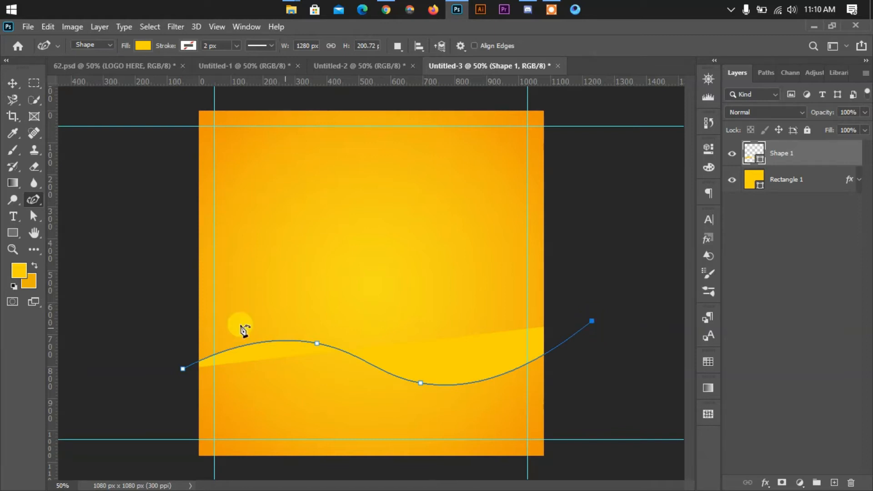
Step: Close the wave into a shape about 1514 px wide and 666 px high, with an arched lower edge running past the canvas
{"action": "left_click", "coordinate": [12, 249]}
{"action": "left_click_drag", "start_coordinate": [472, 388], "coordinate": [438, 375]}
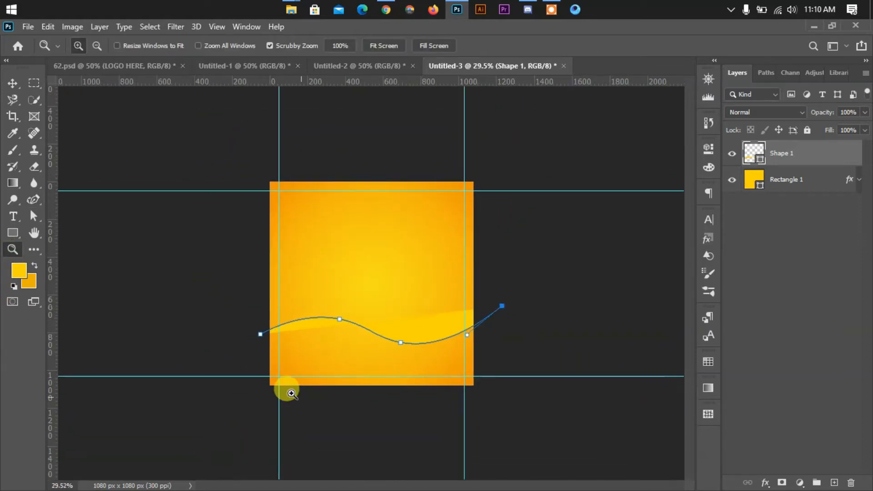
{"action": "left_click", "coordinate": [32, 200]}
{"action": "left_click", "coordinate": [502, 307]}
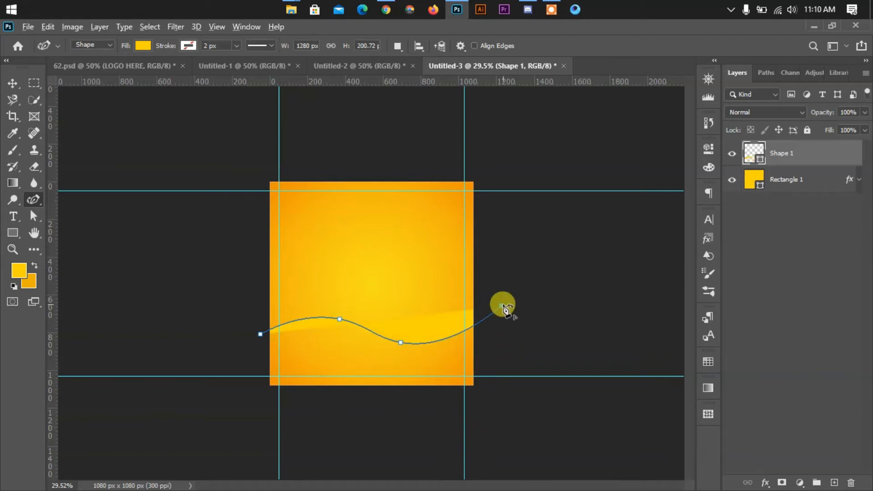
{"action": "left_click", "coordinate": [480, 431]}
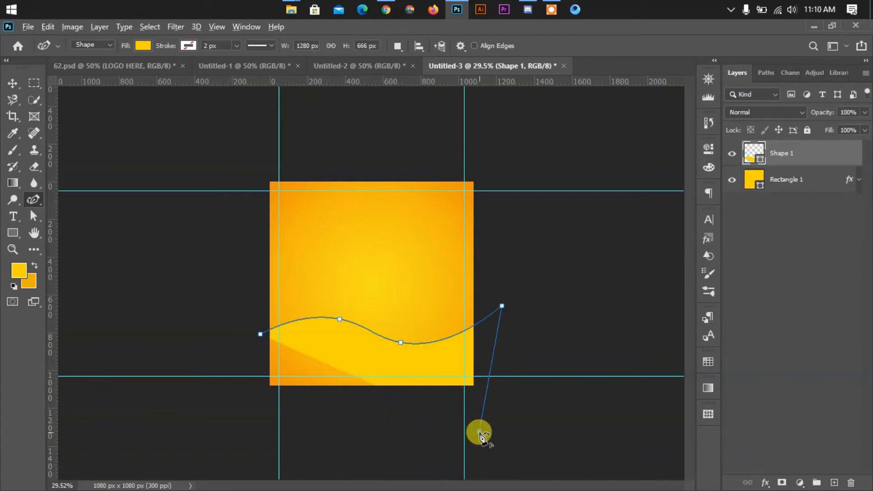
{"action": "left_click", "coordinate": [351, 365]}
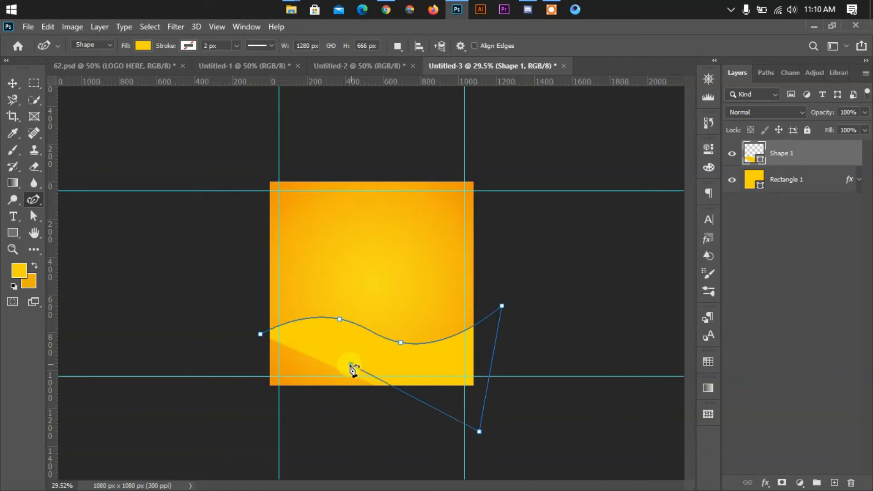
{"action": "left_click", "coordinate": [216, 388]}
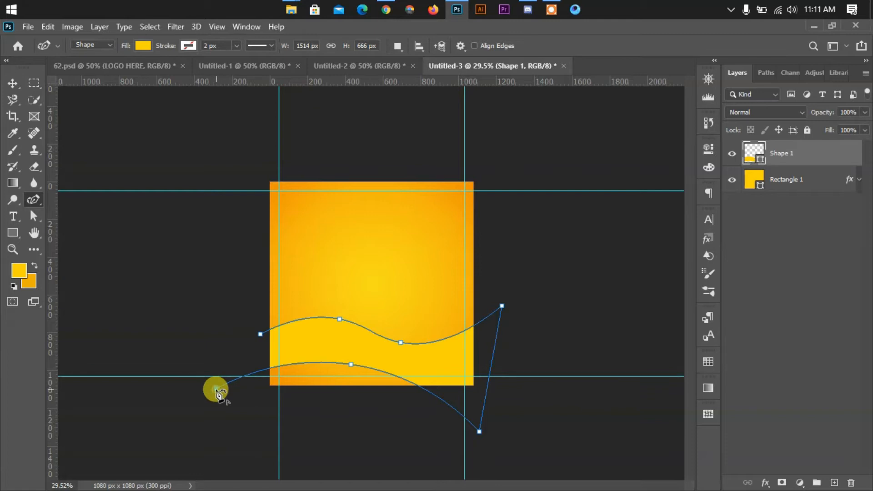
{"action": "left_click", "coordinate": [262, 335]}
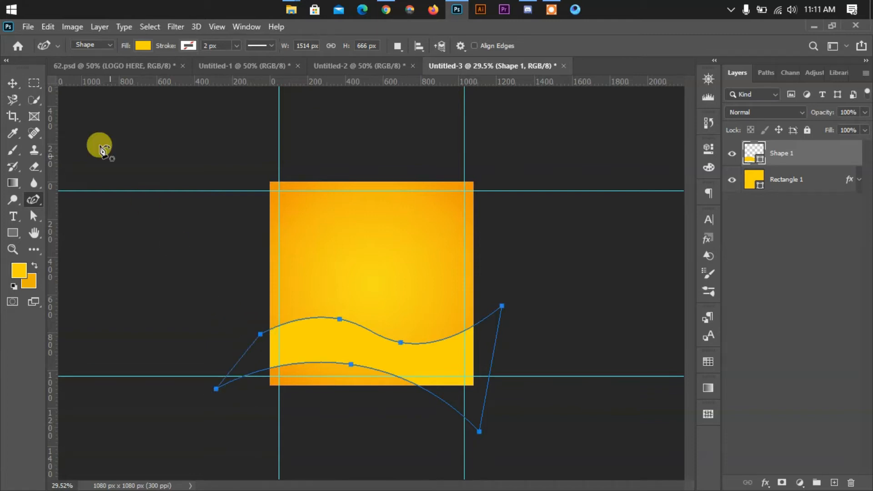
Step: Change the wave shape's fill color to white (ffffff)
{"action": "left_click", "coordinate": [13, 86]}
{"action": "left_click", "coordinate": [13, 249]}
{"action": "left_click_drag", "start_coordinate": [298, 369], "coordinate": [337, 399]}
{"action": "left_click", "coordinate": [13, 83]}
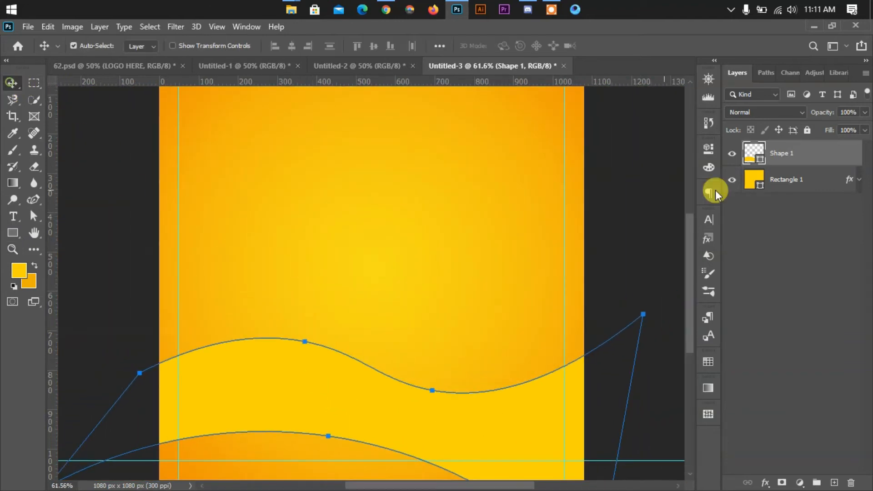
{"action": "double_click", "coordinate": [759, 159]}
{"action": "left_click_drag", "start_coordinate": [569, 273], "coordinate": [458, 146]}
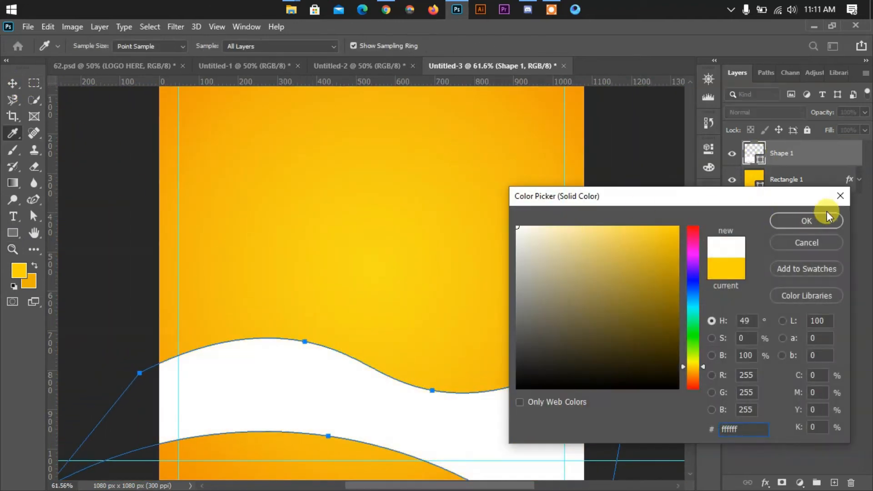
{"action": "left_click", "coordinate": [805, 222]}
{"action": "left_click", "coordinate": [13, 250]}
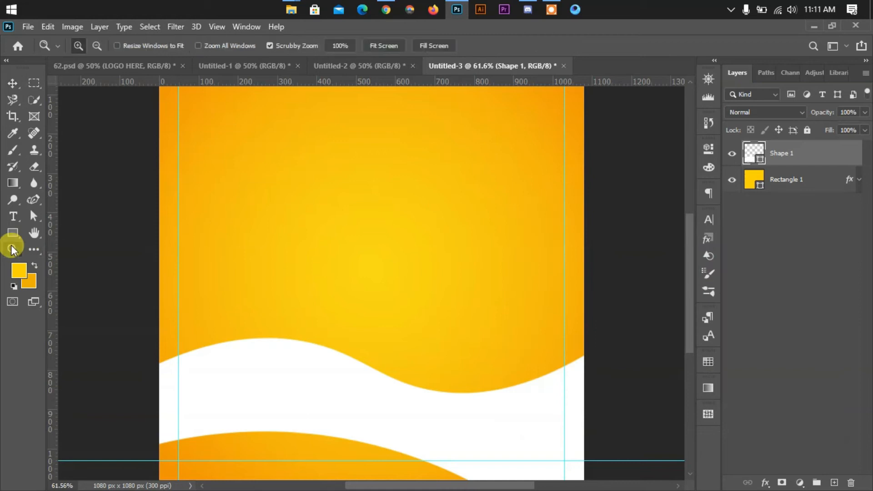
{"action": "left_click_drag", "start_coordinate": [400, 376], "coordinate": [426, 385]}
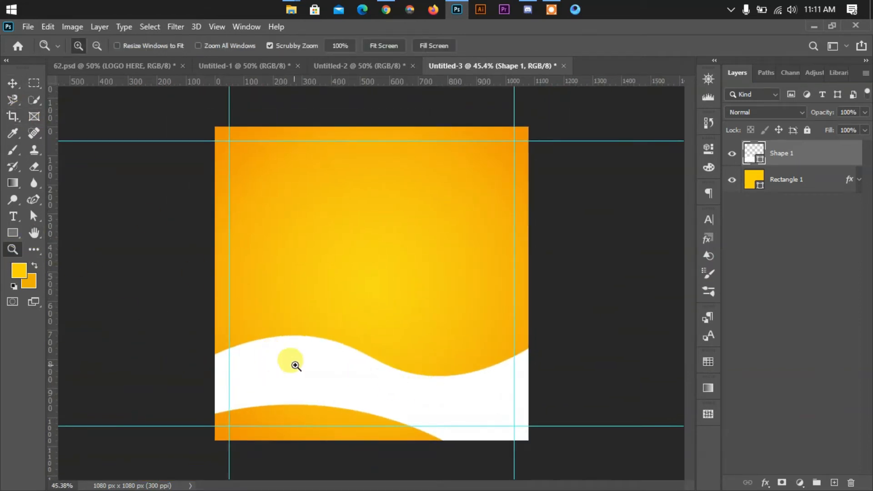
Step: Reshape the white wave by lowering its lower edge's middle anchor slightly and spreading the two middle anchors of the upper edge outward
{"action": "left_click_drag", "start_coordinate": [282, 362], "coordinate": [321, 370]}
{"action": "left_click", "coordinate": [37, 219]}
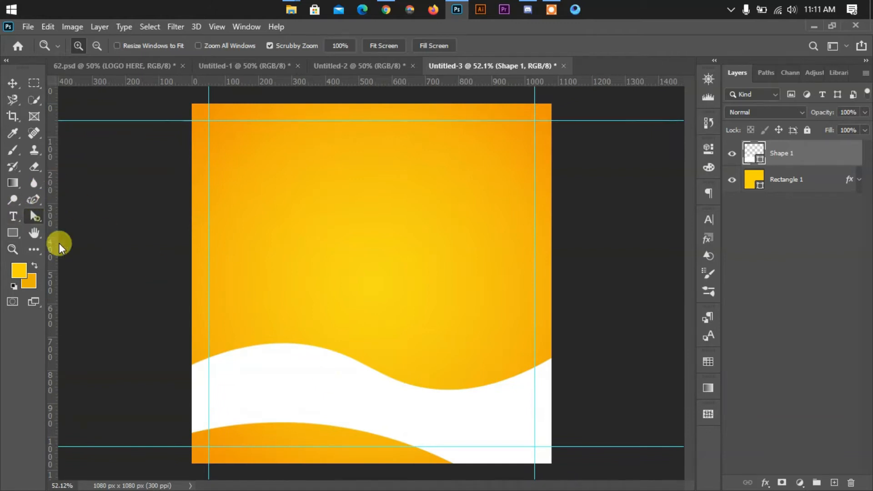
{"action": "left_click", "coordinate": [382, 417]}
{"action": "left_click", "coordinate": [332, 427]}
{"action": "left_click_drag", "start_coordinate": [335, 431], "coordinate": [331, 434]}
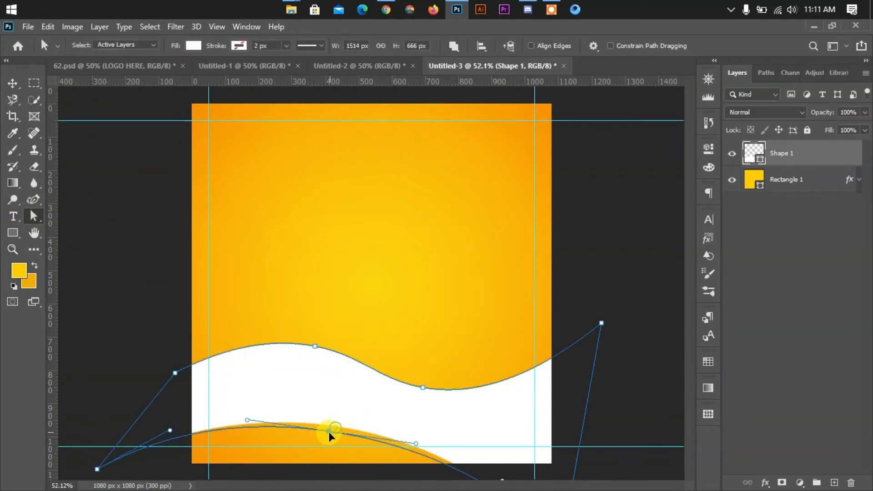
{"action": "left_click", "coordinate": [424, 389]}
{"action": "left_click_drag", "start_coordinate": [425, 390], "coordinate": [436, 388]}
{"action": "left_click_drag", "start_coordinate": [315, 346], "coordinate": [302, 341]}
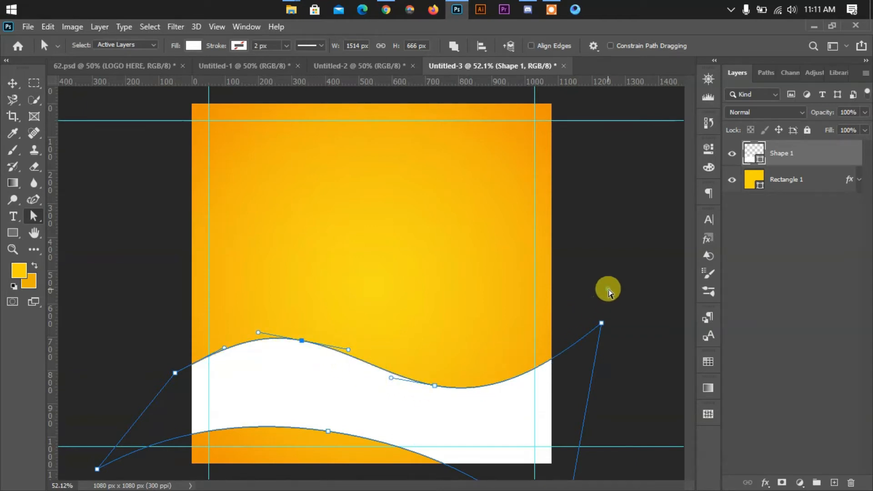
Step: Refine the wave's upper edge between crest and trough by adjusting its direction handles, and deselect the path
{"action": "left_click", "coordinate": [605, 293]}
{"action": "left_click", "coordinate": [436, 390]}
{"action": "left_click", "coordinate": [436, 390]}
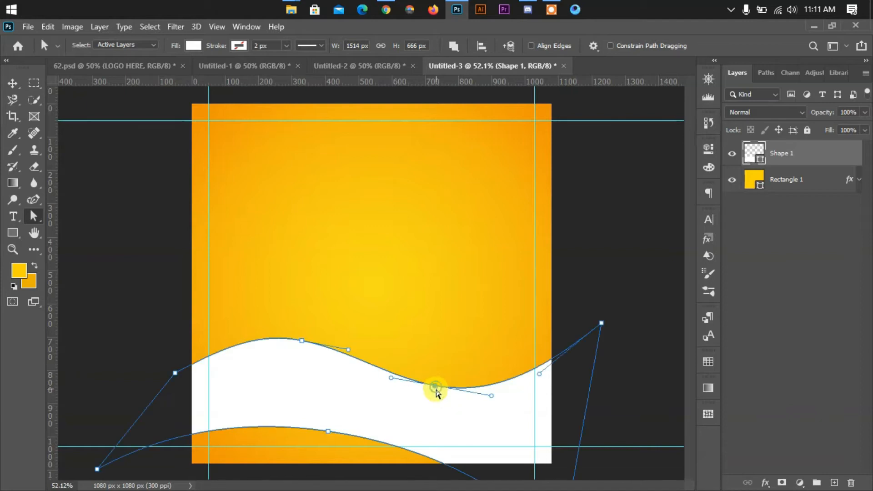
{"action": "left_click_drag", "start_coordinate": [347, 353], "coordinate": [318, 363]}
{"action": "left_click", "coordinate": [618, 292]}
{"action": "left_click", "coordinate": [623, 261]}
Step: Bring the oven image from the Untitled-2 document into Untitled-3 and place it across the white wave in the lower middle
{"action": "left_click", "coordinate": [13, 83]}
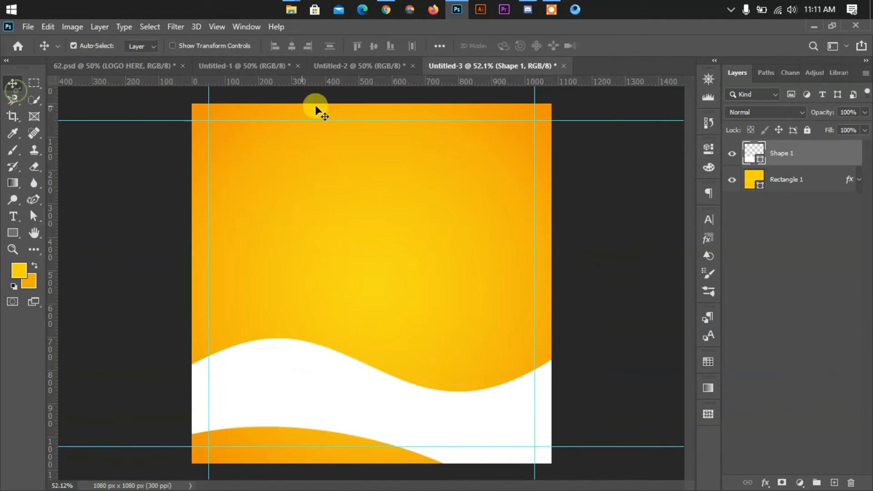
{"action": "left_click", "coordinate": [377, 67]}
{"action": "left_click_drag", "start_coordinate": [384, 288], "coordinate": [384, 337]}
{"action": "left_click", "coordinate": [621, 45]}
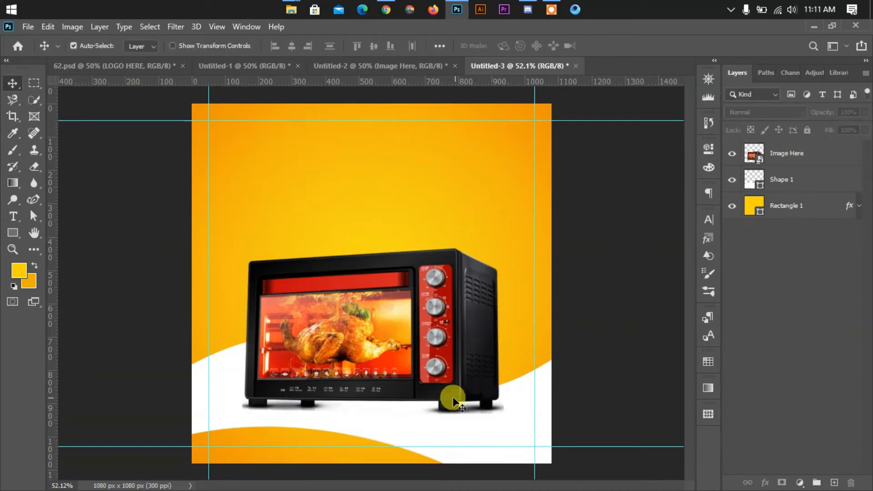
{"action": "left_click", "coordinate": [13, 249]}
{"action": "left_click_drag", "start_coordinate": [500, 364], "coordinate": [389, 330]}
{"action": "left_click", "coordinate": [12, 83]}
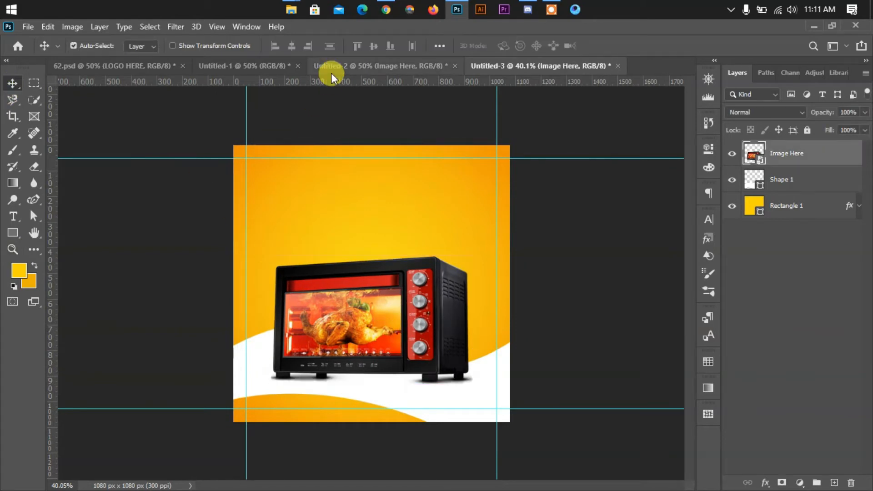
{"action": "left_click", "coordinate": [255, 64]}
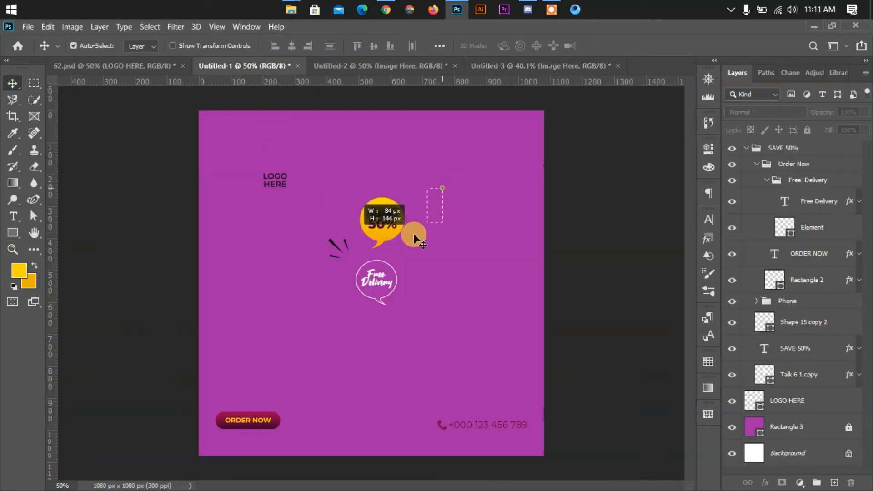
{"action": "left_click", "coordinate": [510, 65]}
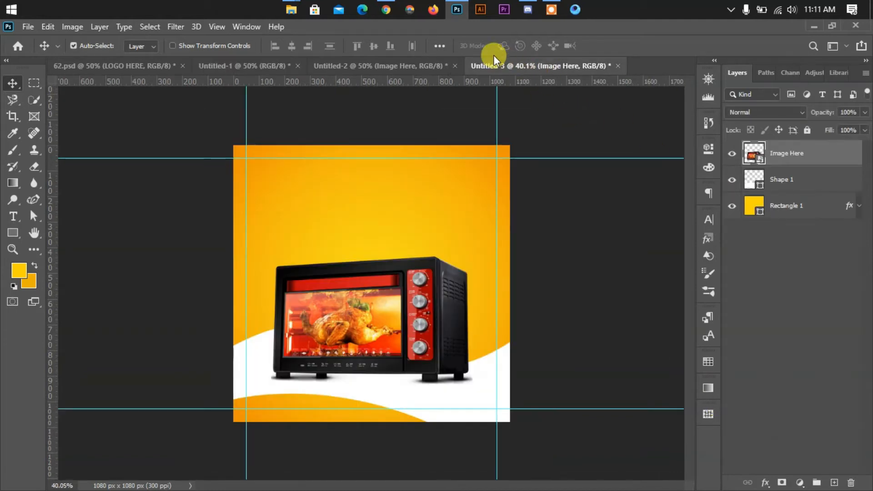
Step: Switch to File Explorer and open the Background folder inside Online-gddsltd
{"action": "mouse_move", "coordinate": [292, 11]}
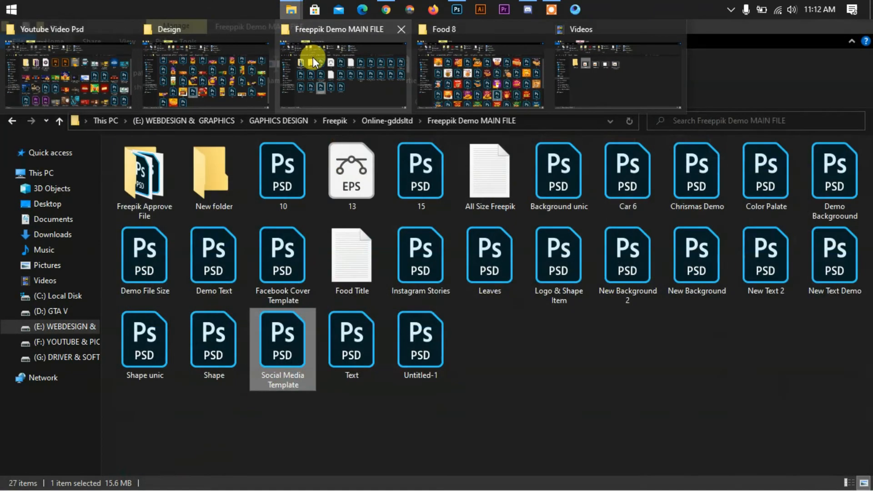
{"action": "left_click", "coordinate": [313, 56]}
{"action": "left_click", "coordinate": [12, 121]}
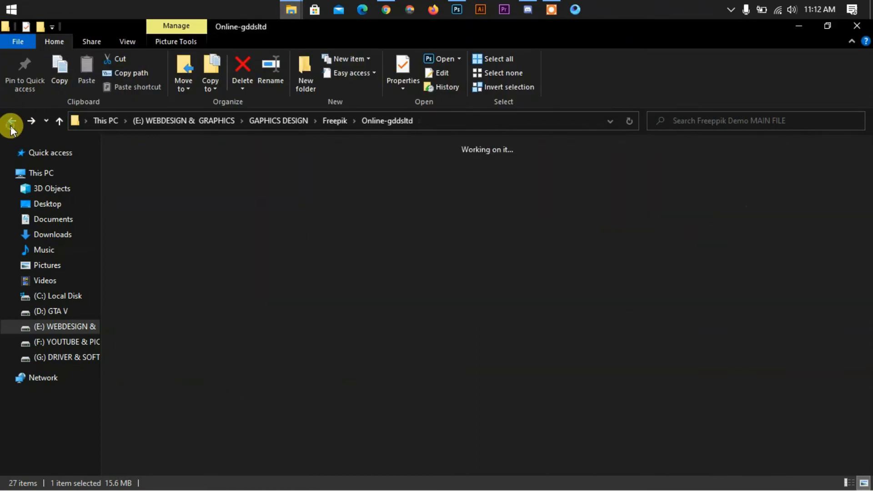
{"action": "double_click", "coordinate": [131, 150]}
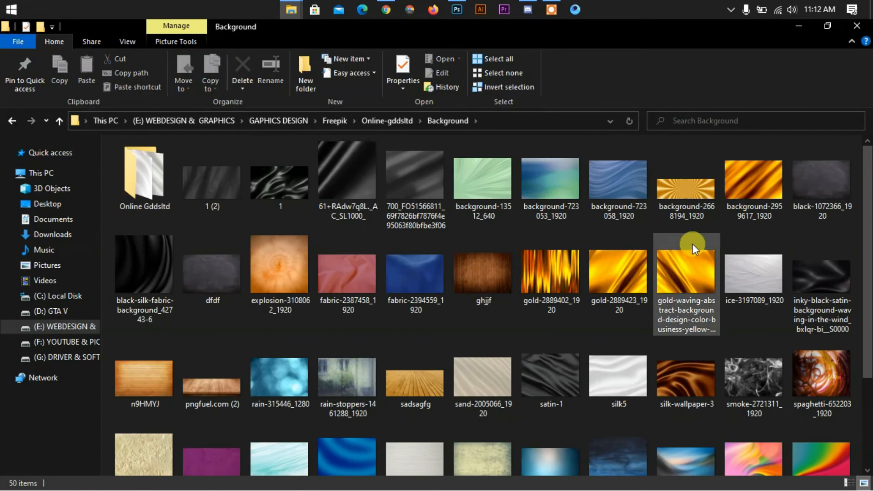
Step: Place the background-2959617_1920 image in the Untitled-3 design, enlarged to cover the whole canvas
{"action": "left_click", "coordinate": [769, 191]}
{"action": "left_click_drag", "start_coordinate": [708, 212], "coordinate": [417, 192]}
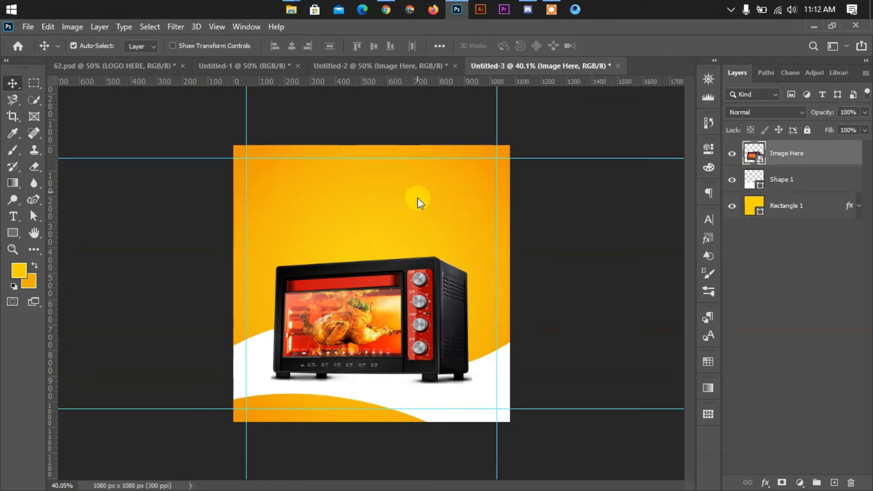
{"action": "left_click_drag", "start_coordinate": [514, 283], "coordinate": [590, 284]}
{"action": "left_click", "coordinate": [619, 46]}
Step: Move the gold background image layer below Image Here and set its blending mode to Overlay
{"action": "left_click_drag", "start_coordinate": [794, 159], "coordinate": [781, 200]}
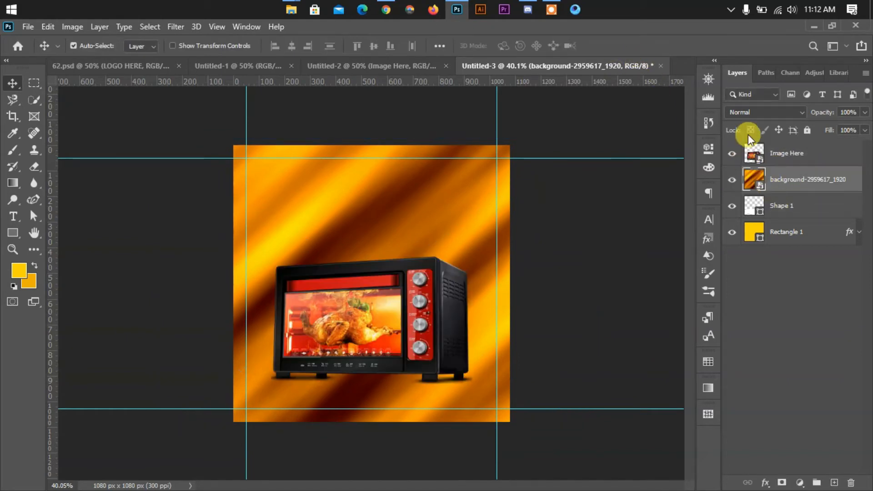
{"action": "left_click", "coordinate": [752, 113]}
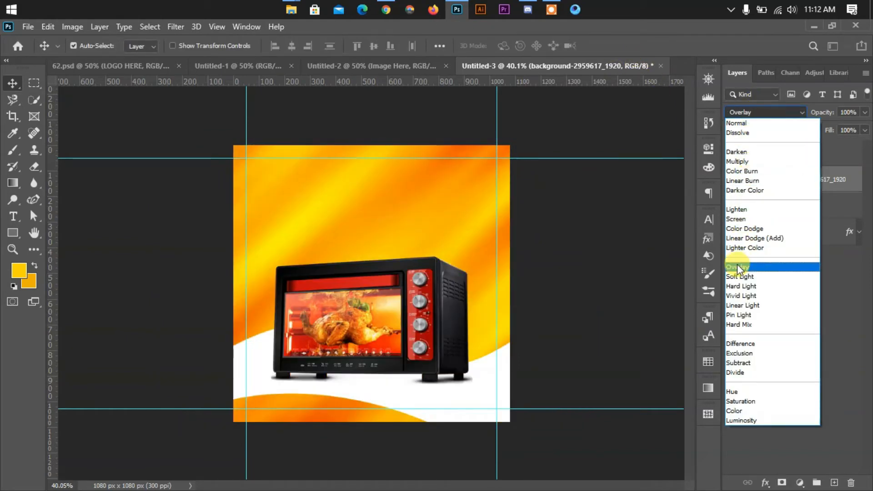
{"action": "left_click", "coordinate": [738, 266]}
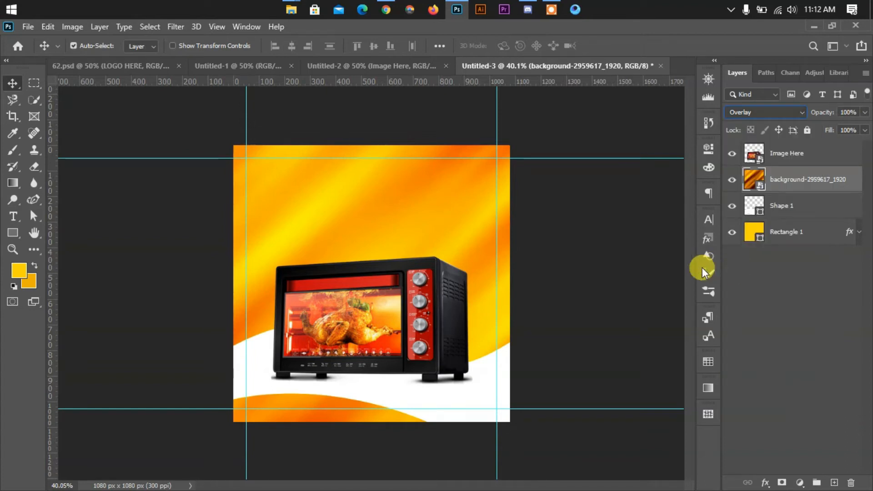
Step: Set the gold background image layer's opacity to 31% and deselect all layers
{"action": "left_click", "coordinate": [864, 112]}
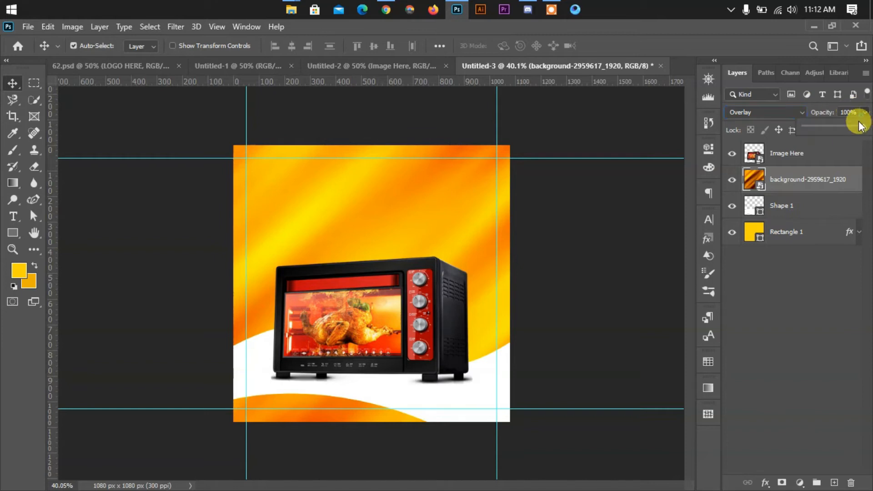
{"action": "left_click_drag", "start_coordinate": [845, 131], "coordinate": [829, 129]}
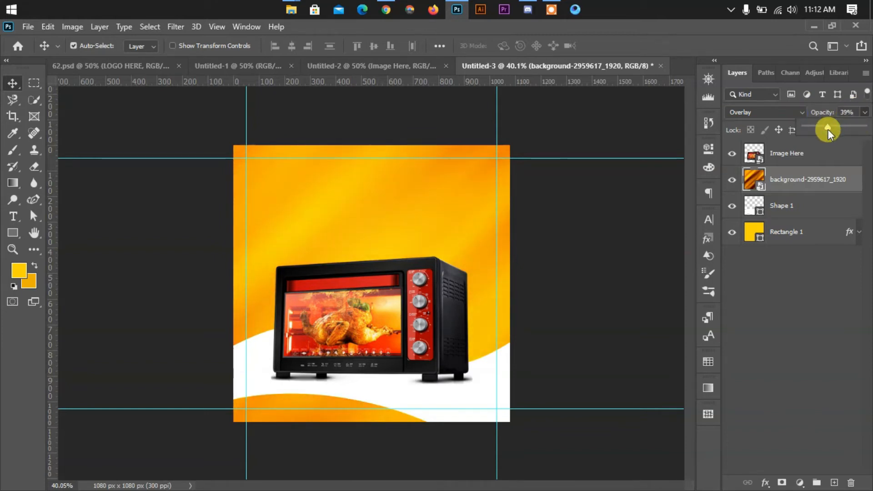
{"action": "left_click", "coordinate": [585, 247]}
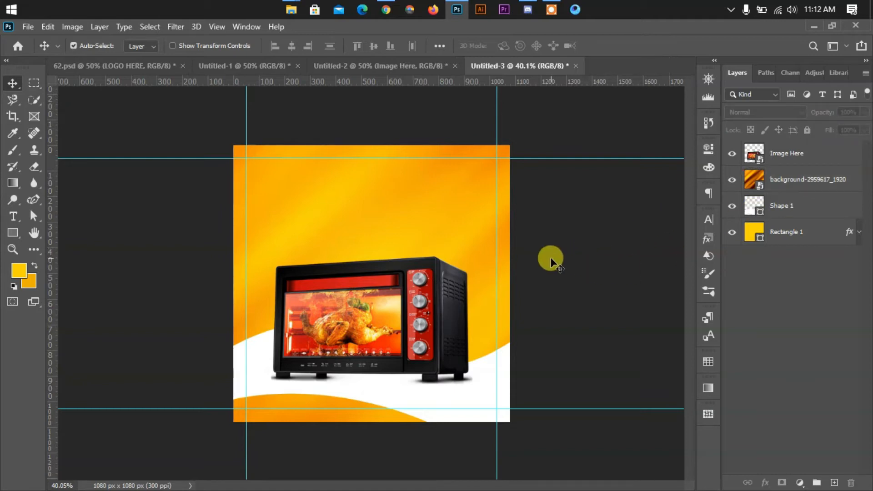
{"action": "left_click", "coordinate": [777, 211]}
{"action": "left_click", "coordinate": [779, 182]}
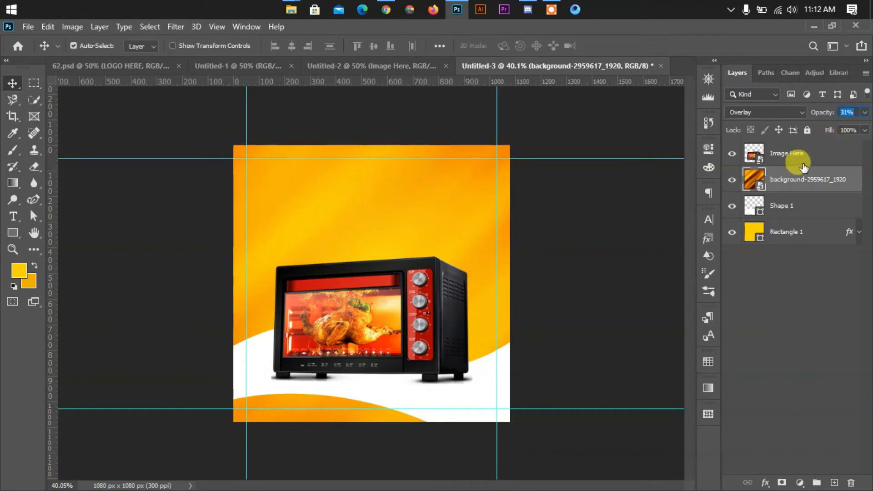
{"action": "left_click", "coordinate": [616, 260]}
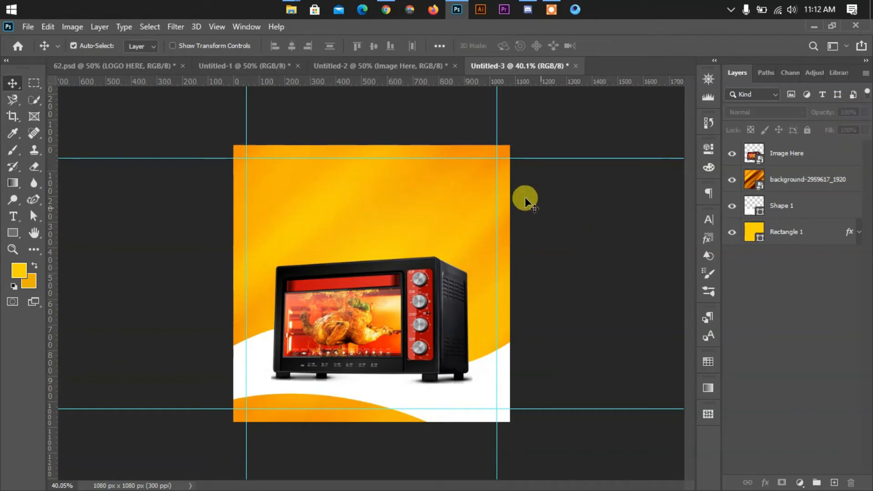
Step: Add a new layer on top and choose the Circular 17 brush for the Brush tool
{"action": "left_click", "coordinate": [13, 150]}
{"action": "left_click", "coordinate": [835, 483]}
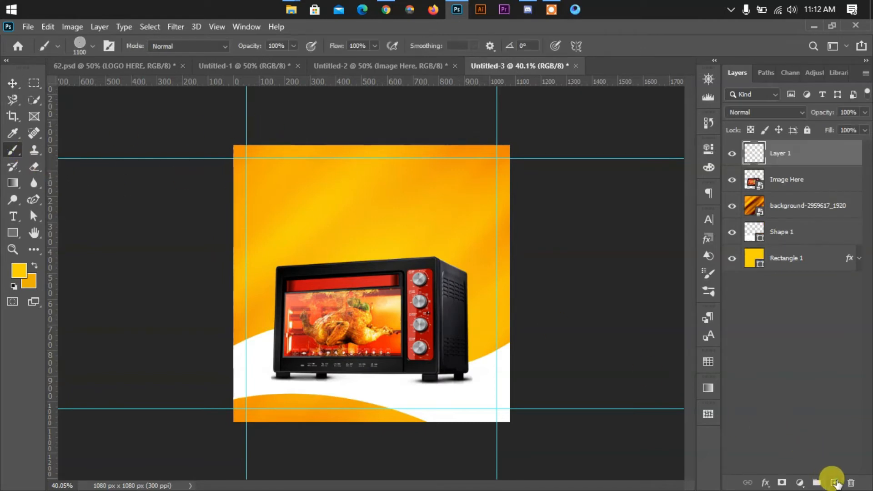
{"action": "left_click", "coordinate": [80, 45]}
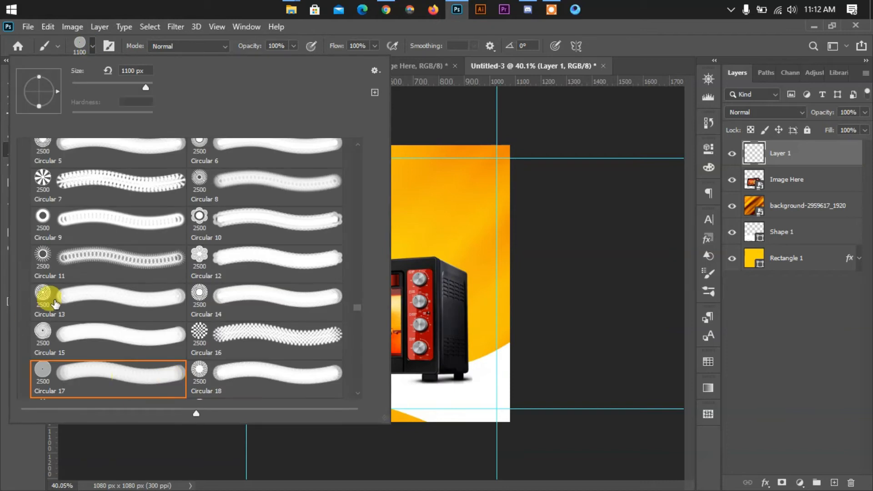
{"action": "left_click", "coordinate": [58, 373]}
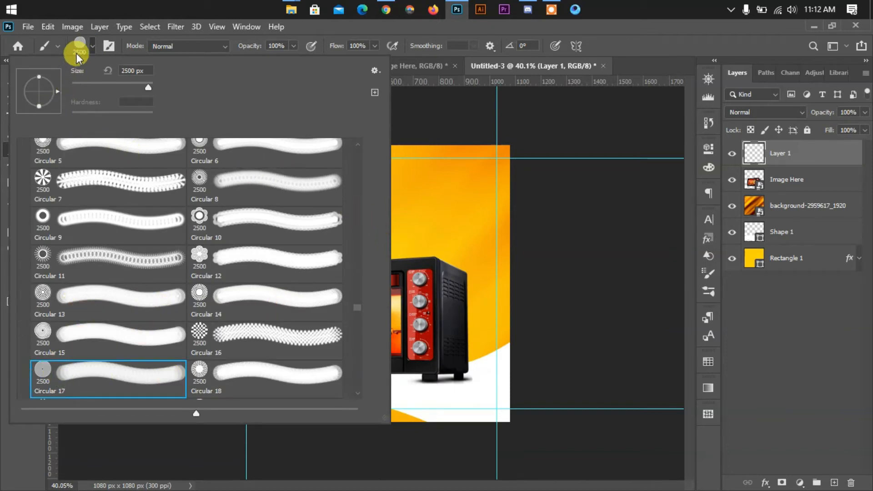
{"action": "left_click", "coordinate": [89, 42]}
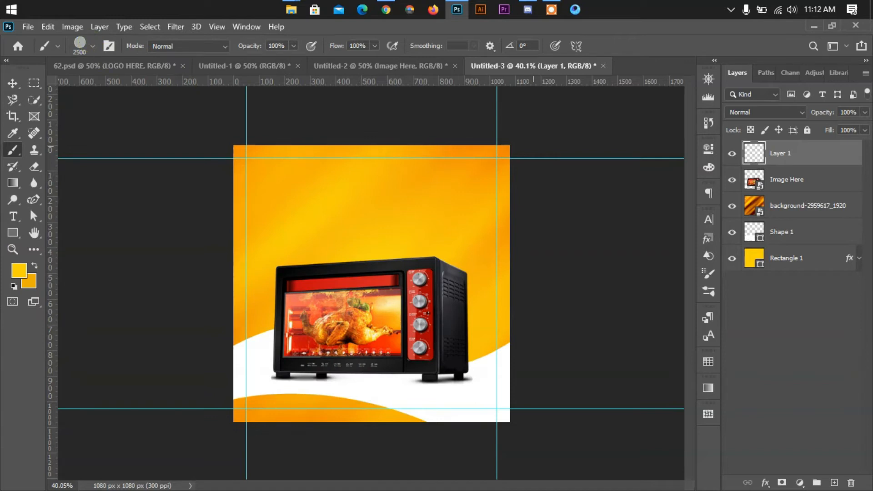
Step: Set the brush size to 1100 px and stamp yellow ring patterns at the canvas's upper-right, upper-left and lower-right corners
{"action": "key", "text": "bracketleft"}
{"action": "key", "text": "bracketleft"}
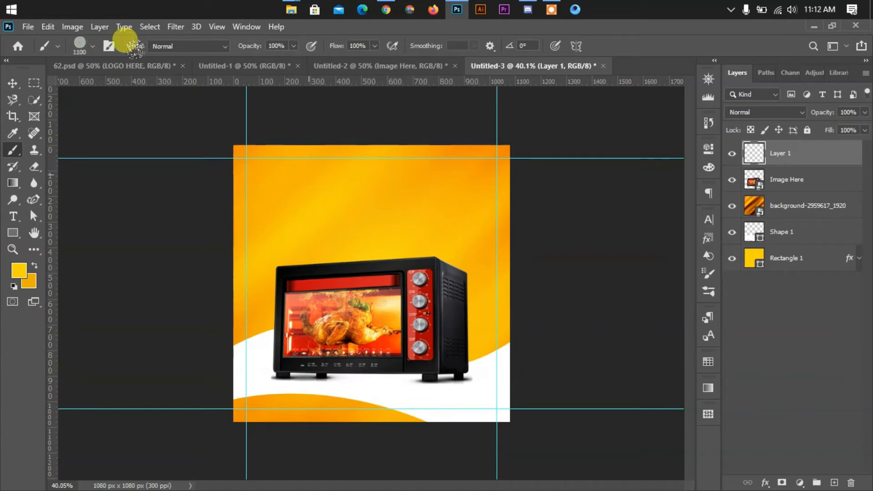
{"action": "left_click", "coordinate": [19, 273]}
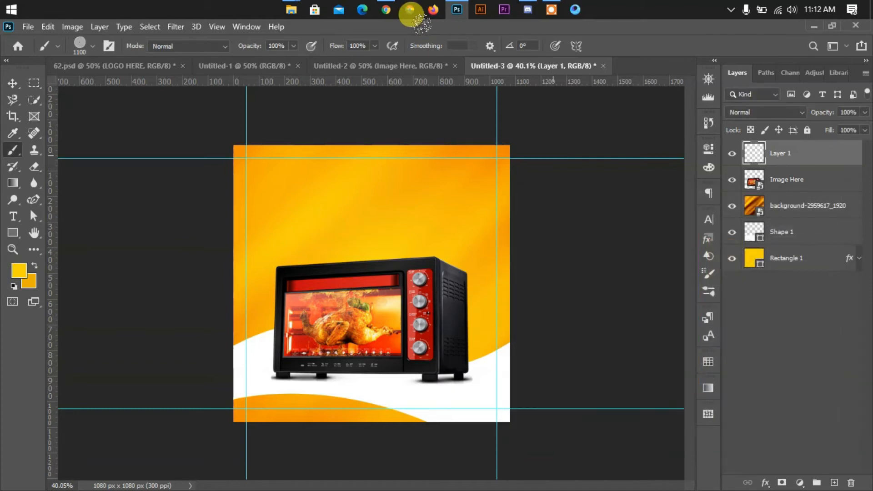
{"action": "left_click", "coordinate": [537, 148]}
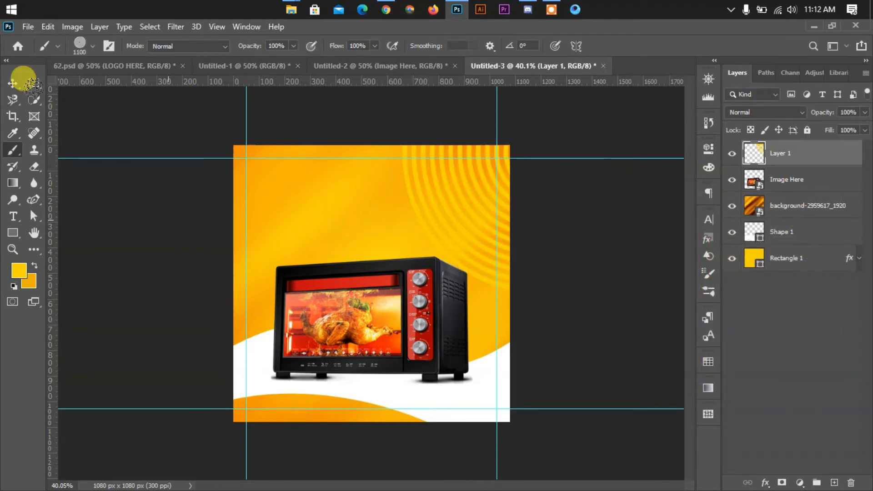
{"action": "left_click", "coordinate": [176, 181]}
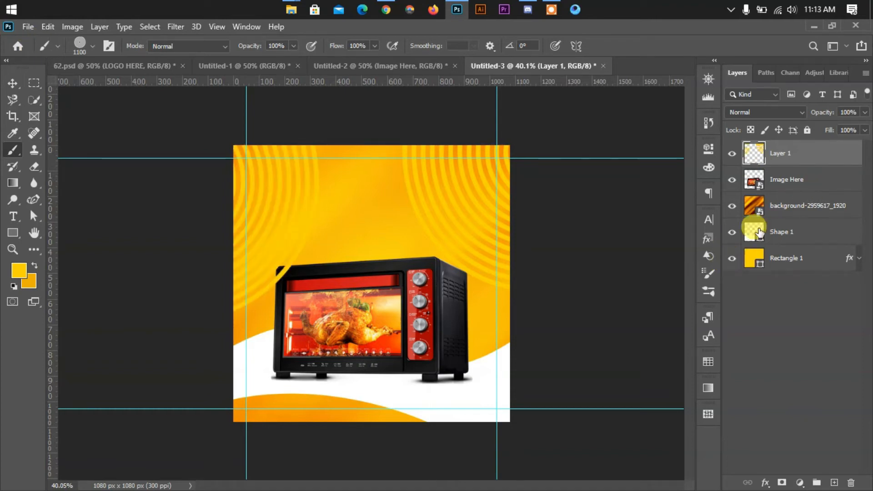
{"action": "left_click", "coordinate": [505, 454]}
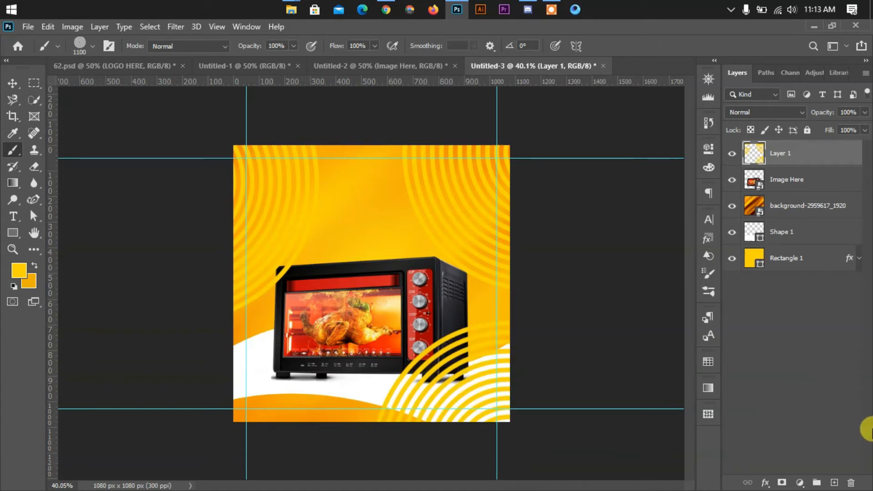
Step: Move the ring pattern layer directly below Shape 1 and set its opacity to 24%
{"action": "left_click_drag", "start_coordinate": [790, 157], "coordinate": [780, 233]}
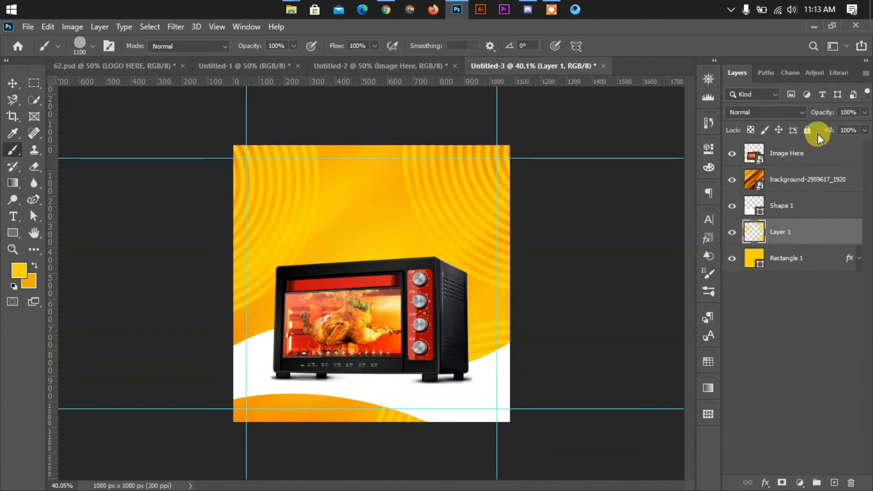
{"action": "left_click", "coordinate": [865, 113]}
{"action": "left_click_drag", "start_coordinate": [829, 125], "coordinate": [819, 124]}
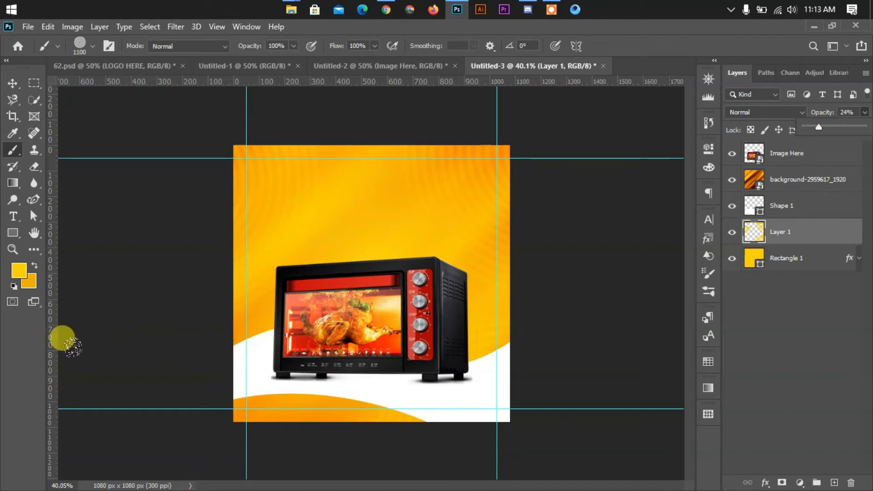
{"action": "left_click", "coordinate": [63, 338]}
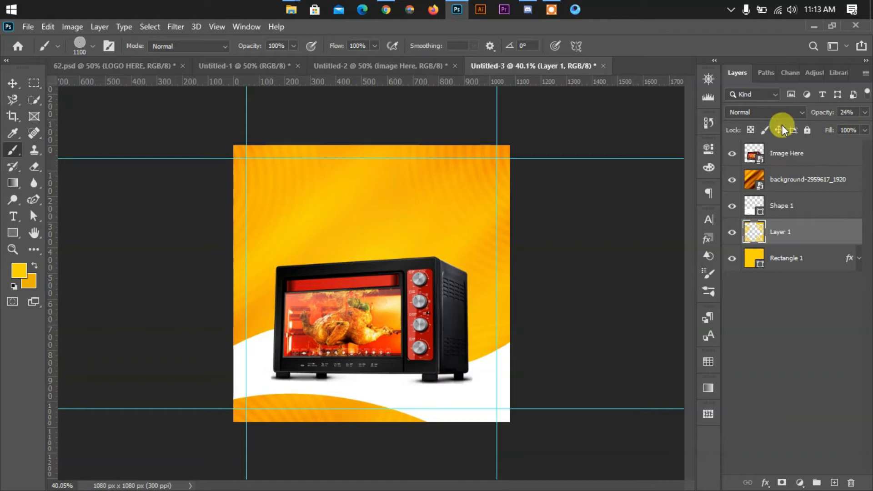
{"action": "left_click", "coordinate": [10, 83]}
{"action": "left_click", "coordinate": [12, 249]}
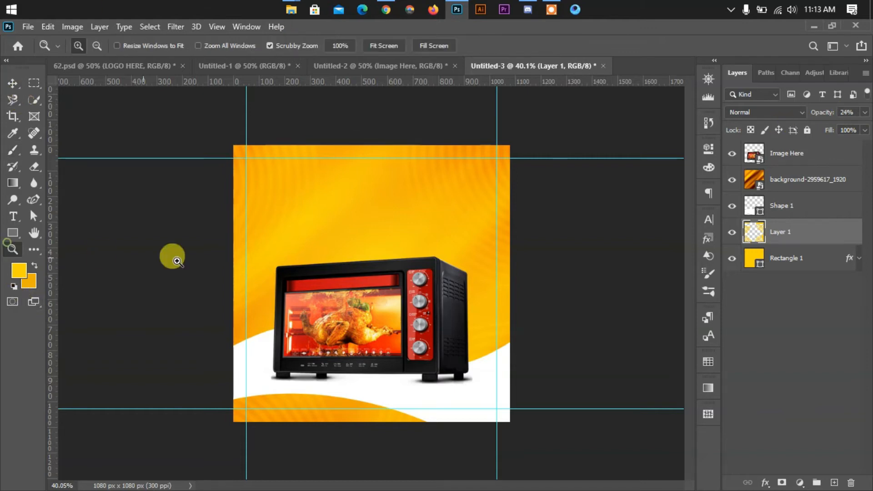
{"action": "left_click_drag", "start_coordinate": [370, 319], "coordinate": [384, 335]}
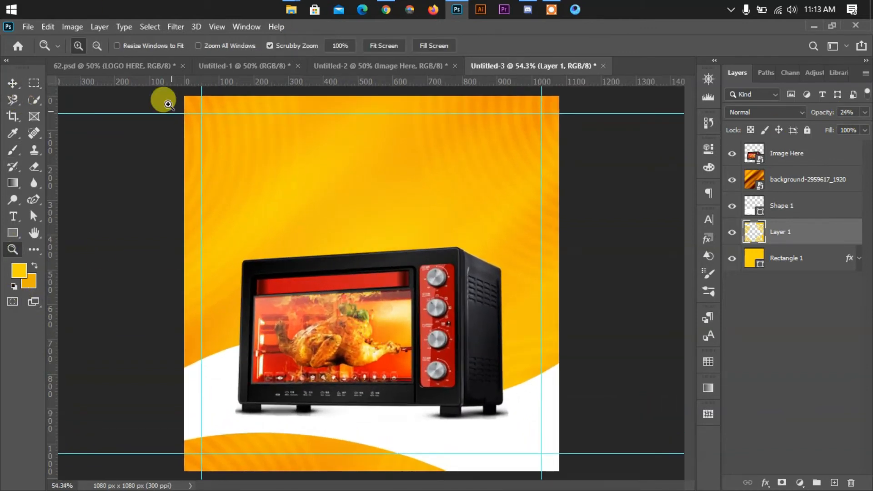
Step: Draw a 533 by 119 px rectangle above the oven and round its corners to 20 px
{"action": "left_click", "coordinate": [15, 84]}
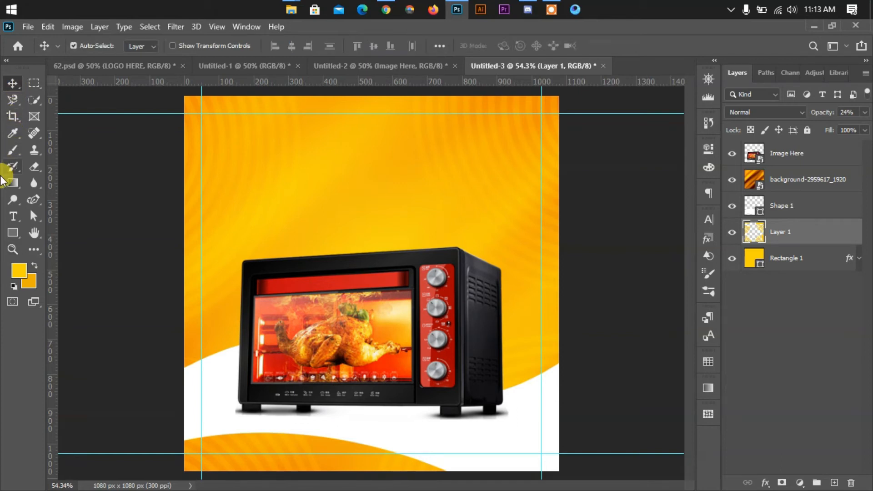
{"action": "left_click", "coordinate": [13, 233]}
{"action": "left_click_drag", "start_coordinate": [310, 161], "coordinate": [496, 202]}
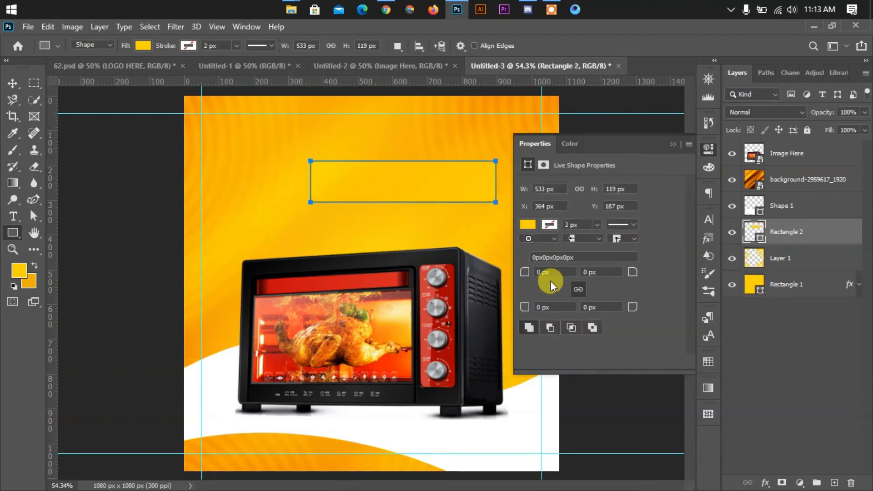
{"action": "type", "text": "20"}
{"action": "key", "text": "Return"}
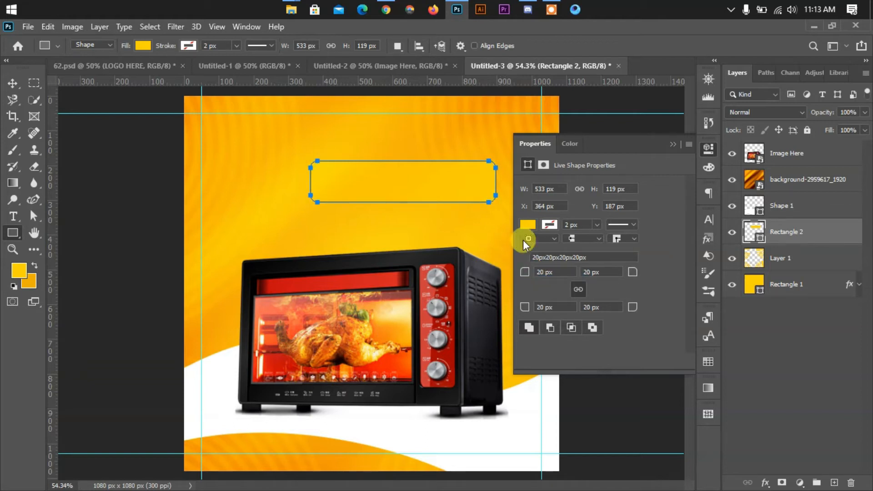
{"action": "left_click", "coordinate": [675, 144]}
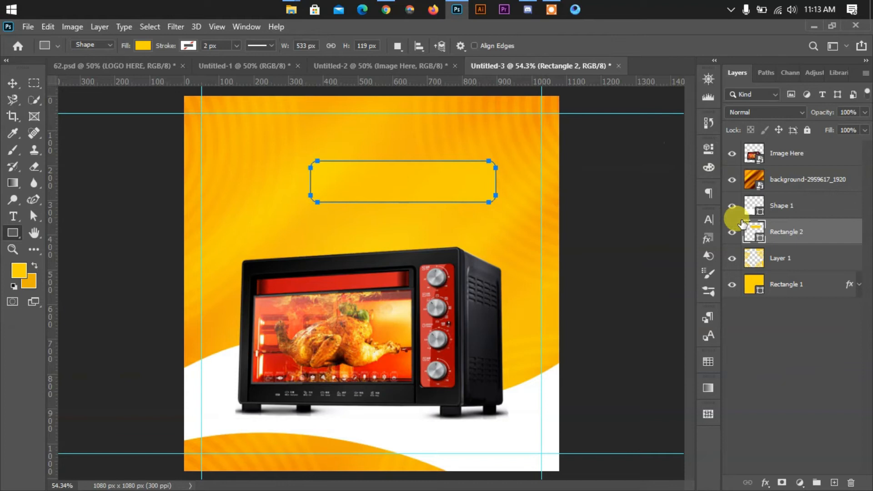
Step: Fill the rounded rectangle with white, ffffff
{"action": "double_click", "coordinate": [739, 233]}
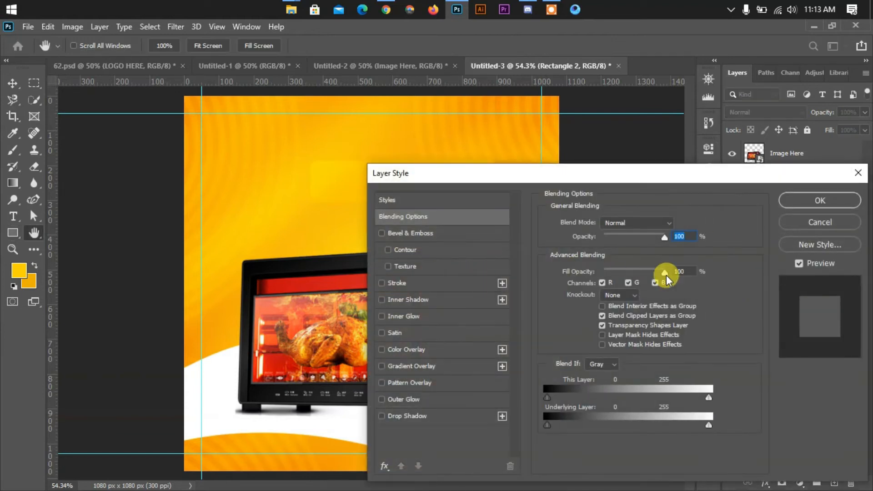
{"action": "left_click", "coordinate": [804, 227]}
{"action": "double_click", "coordinate": [739, 236]}
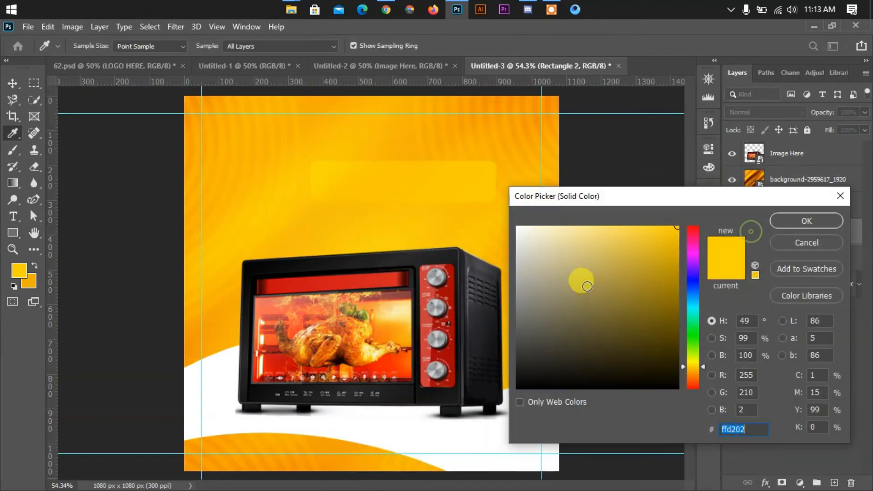
{"action": "type", "text": "ffffff"}
{"action": "left_click", "coordinate": [803, 222]}
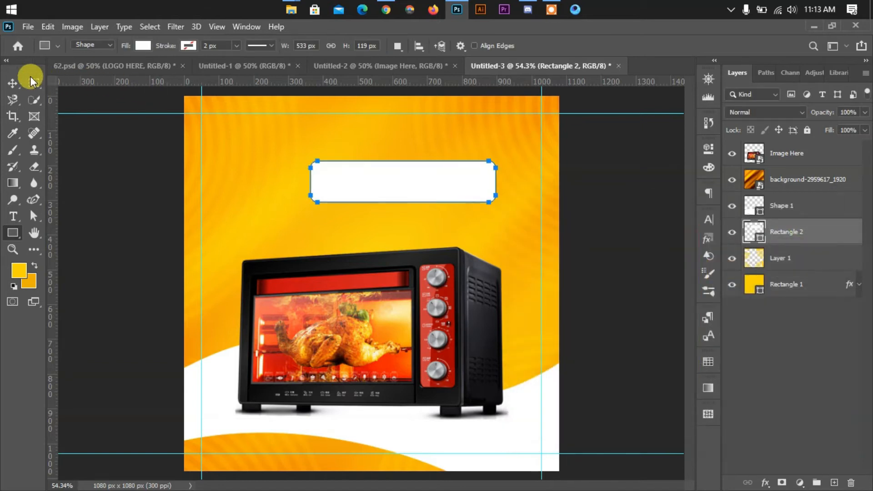
Step: Try to reposition the white rectangle after placing the background-2959617_1920 layer directly below Shape 1
{"action": "left_click", "coordinate": [13, 83]}
{"action": "left_click_drag", "start_coordinate": [388, 172], "coordinate": [404, 196]}
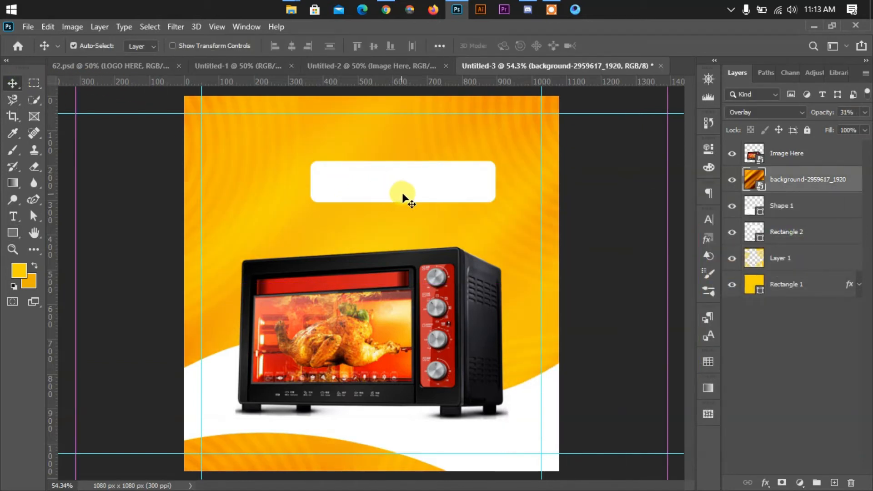
{"action": "left_click_drag", "start_coordinate": [788, 183], "coordinate": [782, 218]}
{"action": "left_click", "coordinate": [778, 187]}
{"action": "left_click_drag", "start_coordinate": [405, 185], "coordinate": [349, 189]}
{"action": "left_click_drag", "start_coordinate": [539, 201], "coordinate": [582, 199]}
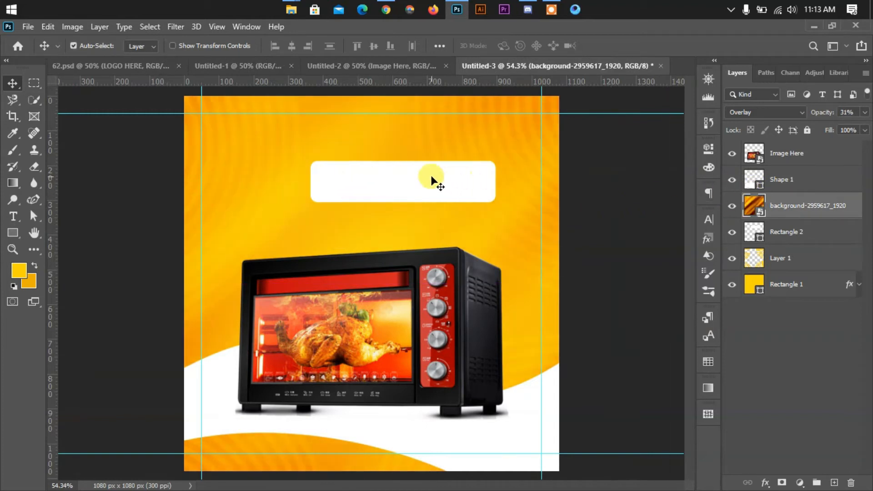
{"action": "left_click", "coordinate": [677, 189]}
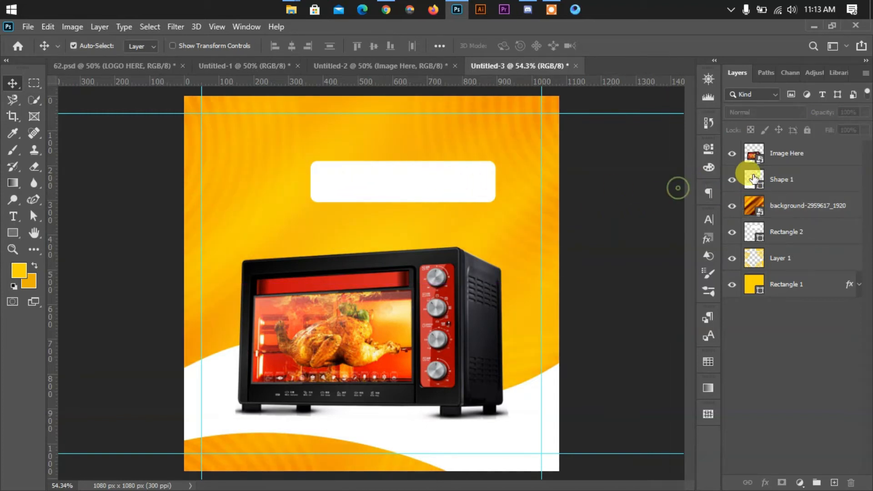
Step: Order the layers with Rectangle 2 above the background texture and Shape 1 below it, and centre the white rectangle horizontally above the oven
{"action": "left_click", "coordinate": [455, 184]}
{"action": "mouse_move", "coordinate": [785, 230]}
{"action": "left_mouse_down"}
{"action": "mouse_move", "coordinate": [784, 172]}
{"action": "mouse_move", "coordinate": [776, 230]}
{"action": "mouse_move", "coordinate": [782, 245]}
{"action": "left_mouse_up"}
{"action": "left_click_drag", "start_coordinate": [414, 188], "coordinate": [385, 175]}
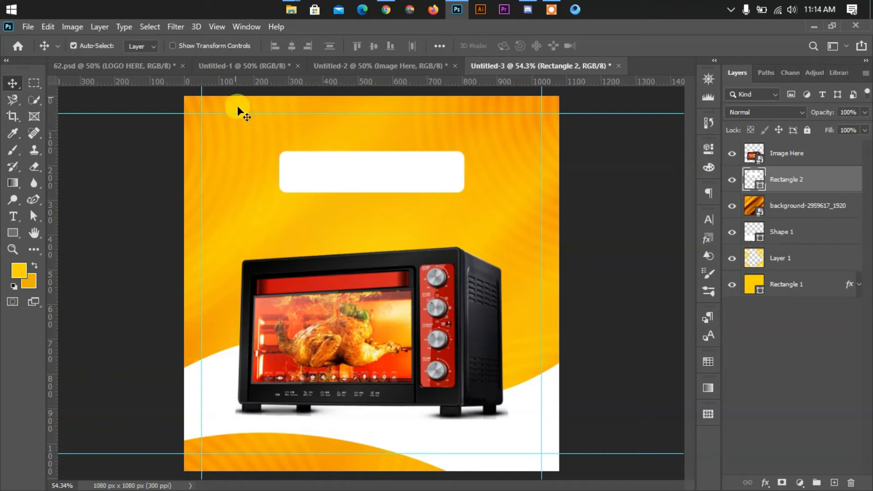
Step: Add the yellow text EXCLUSIVE and centre it on the white rounded rectangle
{"action": "left_click", "coordinate": [13, 216]}
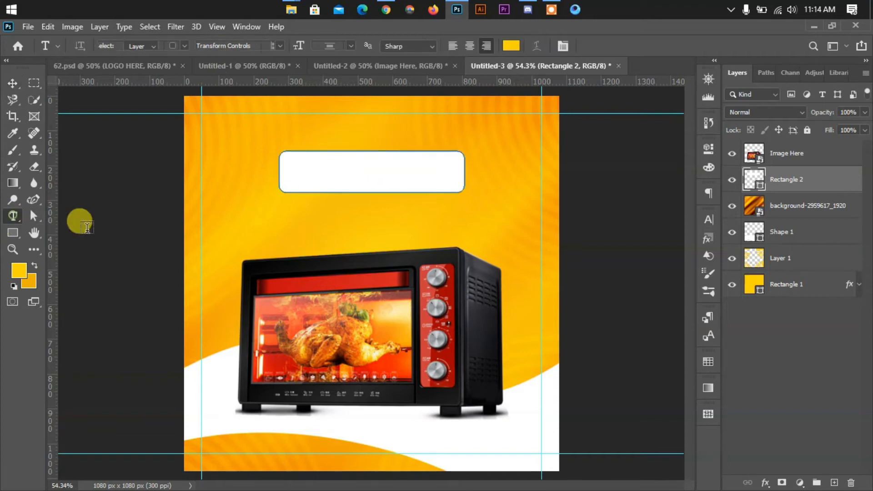
{"action": "left_click", "coordinate": [290, 228]}
{"action": "key", "text": "BackSpace"}
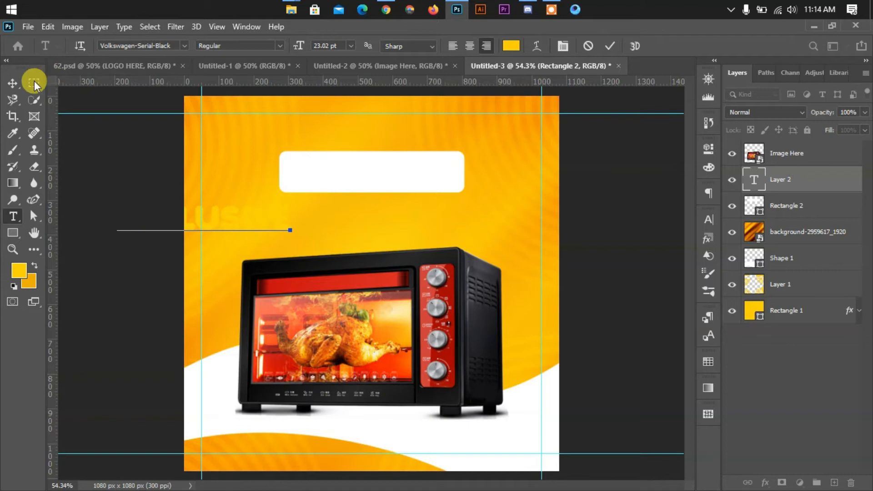
{"action": "left_click", "coordinate": [12, 83]}
{"action": "key", "text": "ctrl+t"}
{"action": "left_click_drag", "start_coordinate": [235, 222], "coordinate": [403, 183]}
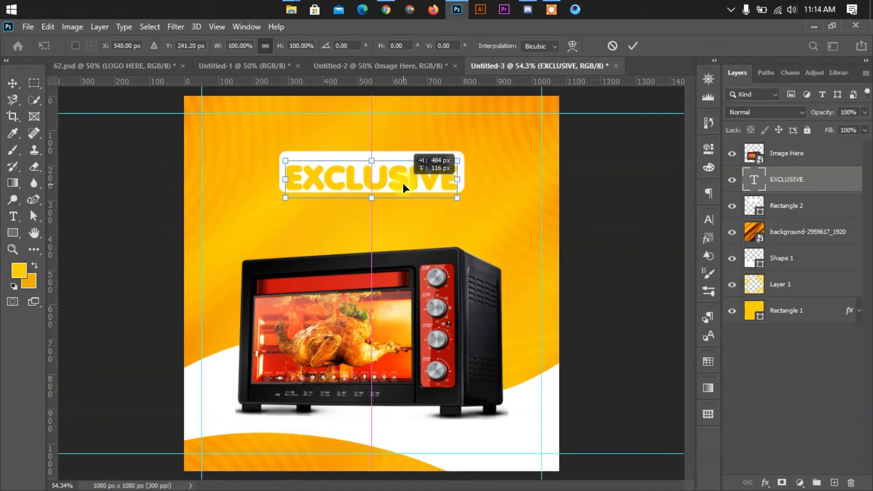
{"action": "left_click", "coordinate": [634, 45]}
{"action": "left_click", "coordinate": [709, 220]}
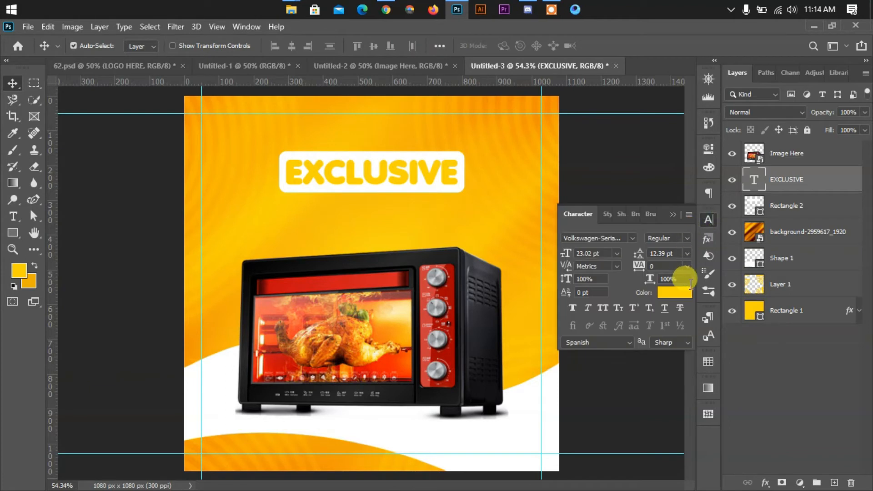
{"action": "left_click", "coordinate": [676, 221]}
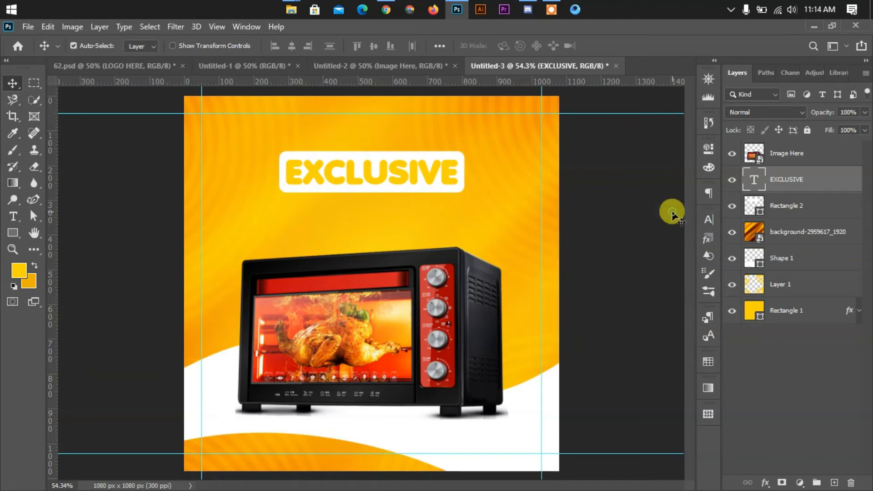
{"action": "left_click", "coordinate": [701, 221]}
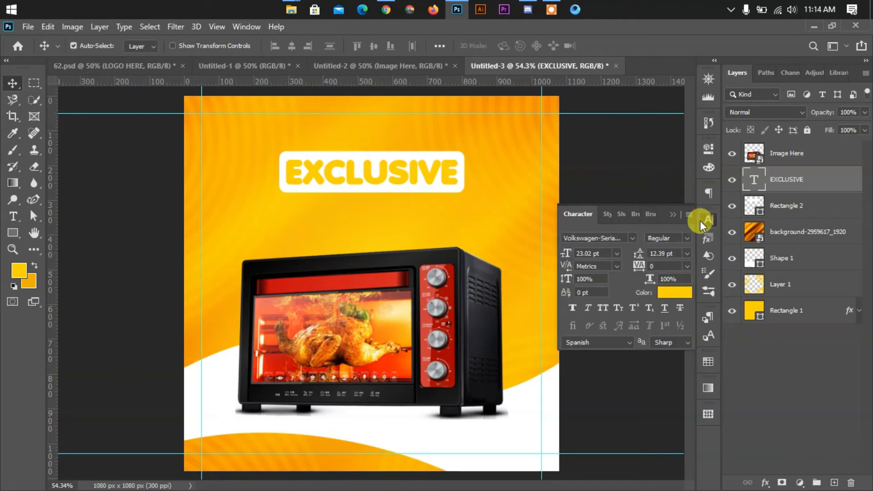
{"action": "left_click", "coordinate": [703, 219]}
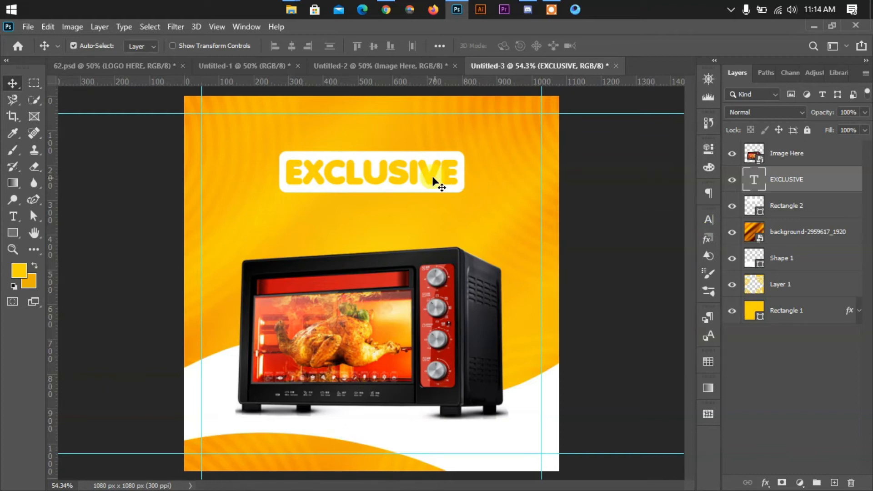
Step: Duplicate the white rectangle offset up and to the right, fill the copy with 131313 and place it directly beneath Rectangle 2
{"action": "left_click_drag", "start_coordinate": [440, 158], "coordinate": [481, 159]}
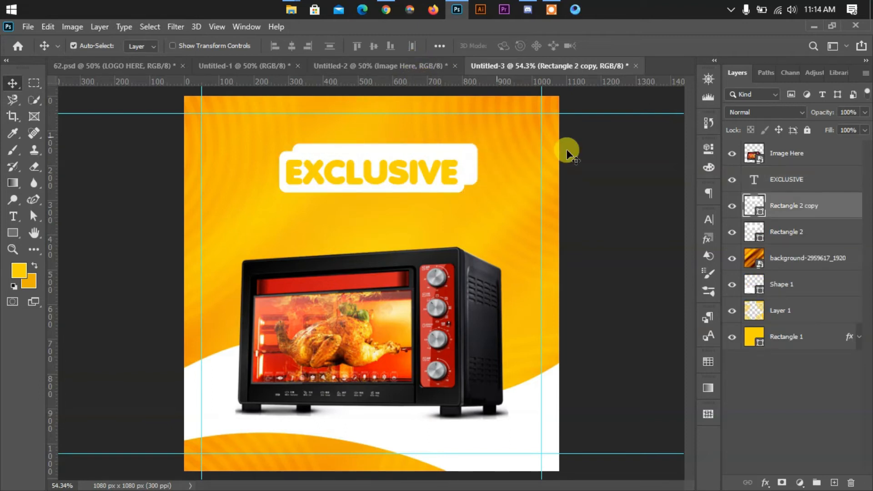
{"action": "double_click", "coordinate": [759, 209]}
{"action": "left_click_drag", "start_coordinate": [574, 354], "coordinate": [500, 376]}
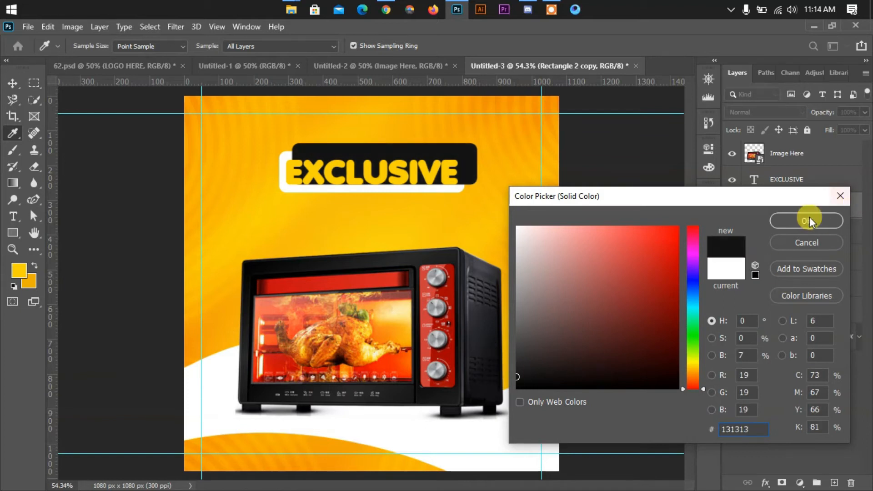
{"action": "left_click", "coordinate": [809, 219]}
{"action": "mouse_move", "coordinate": [799, 213]}
{"action": "left_mouse_down"}
{"action": "mouse_move", "coordinate": [787, 227]}
{"action": "mouse_move", "coordinate": [802, 228]}
{"action": "left_mouse_up"}
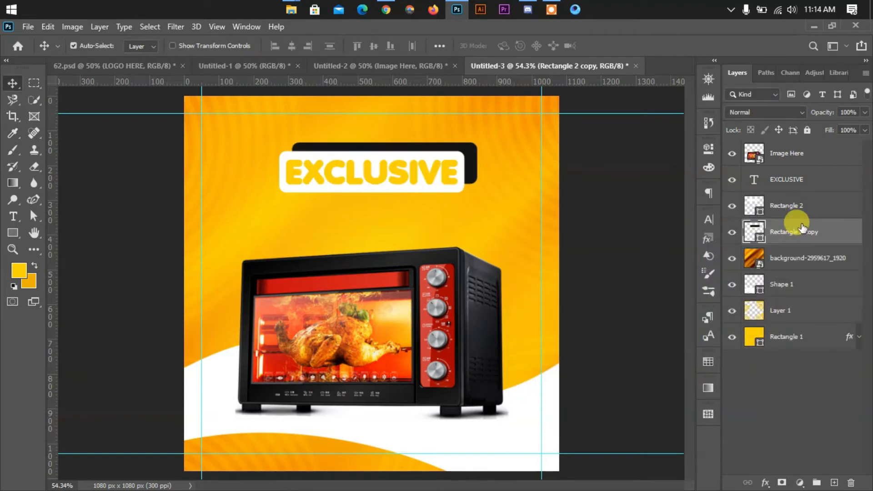
Step: Nudge the black rectangle down and left so it sits closer behind the white one
{"action": "key", "text": "Down"}
{"action": "key", "text": "Down"}
{"action": "key", "text": "Down"}
{"action": "key", "text": "Down"}
{"action": "key", "text": "Down"}
{"action": "key", "text": "Down"}
{"action": "key", "text": "Down"}
{"action": "key", "text": "Down"}
{"action": "key", "text": "Down"}
{"action": "key", "text": "Down"}
{"action": "key", "text": "Left"}
{"action": "key", "text": "Left"}
{"action": "key", "text": "Left"}
{"action": "key", "text": "Left"}
{"action": "key", "text": "Left"}
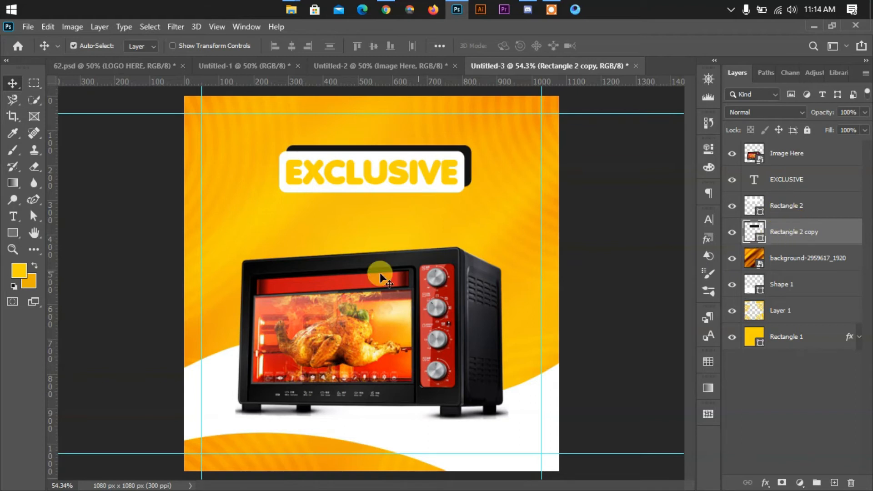
Step: Duplicate the black rectangle slightly up and to the right and place the copy's layer directly beneath the original
{"action": "left_click", "coordinate": [13, 250]}
{"action": "left_click_drag", "start_coordinate": [467, 175], "coordinate": [505, 213]}
{"action": "left_click", "coordinate": [12, 82]}
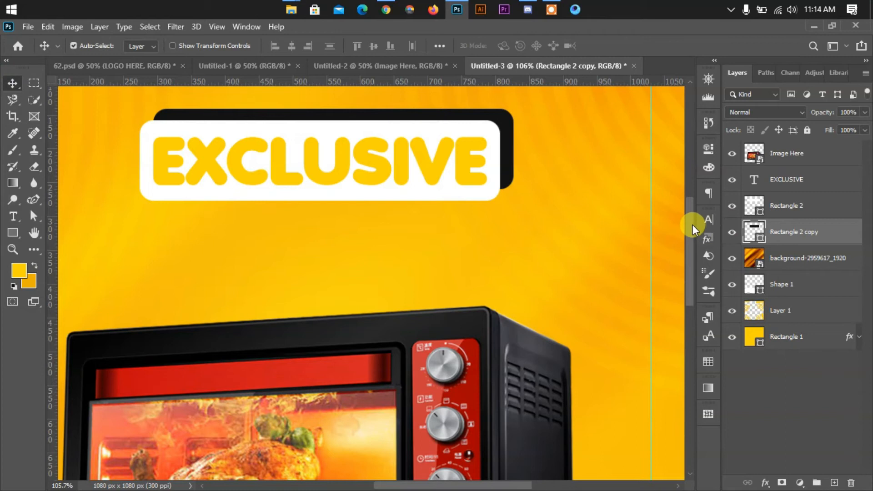
{"action": "scroll", "coordinate": [637, 209], "scroll_direction": "up", "scroll_amount": 2}
{"action": "left_click_drag", "start_coordinate": [496, 162], "coordinate": [508, 152]}
{"action": "left_click_drag", "start_coordinate": [729, 253], "coordinate": [773, 269]}
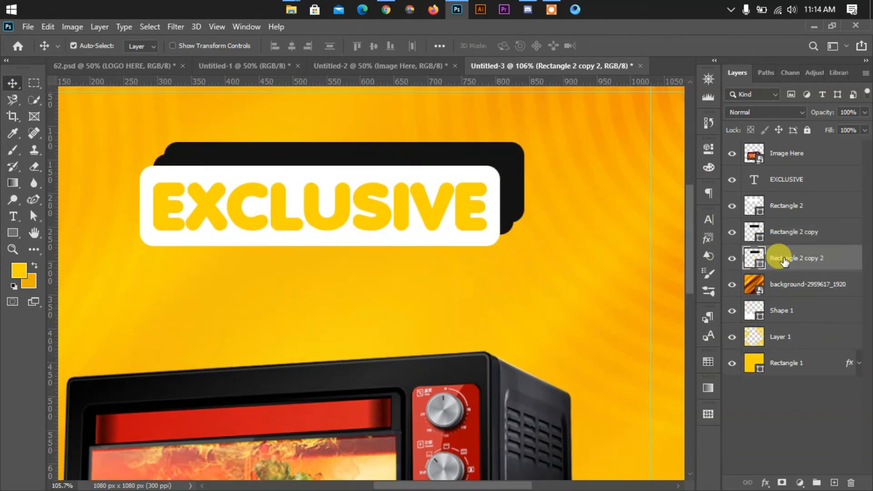
Step: Remove the new copy's fill and give it a black 2 px stroke
{"action": "left_click", "coordinate": [33, 216]}
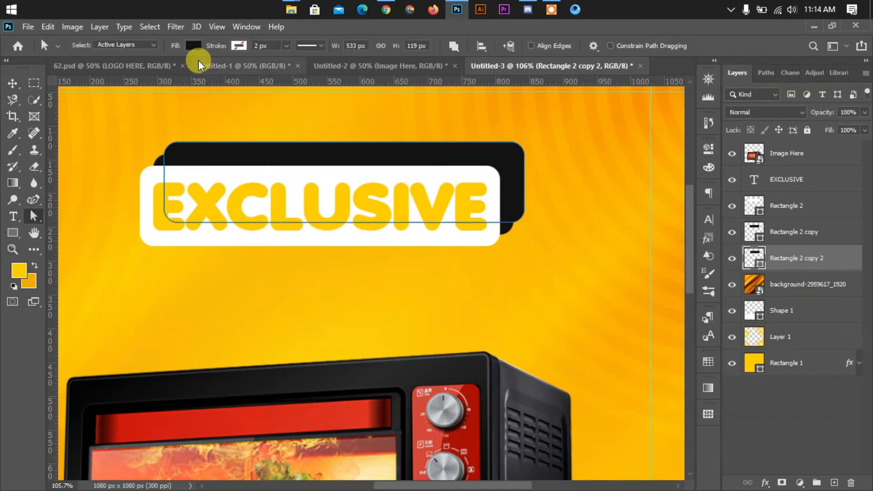
{"action": "left_click", "coordinate": [193, 45]}
{"action": "left_click", "coordinate": [117, 70]}
{"action": "left_click", "coordinate": [239, 46]}
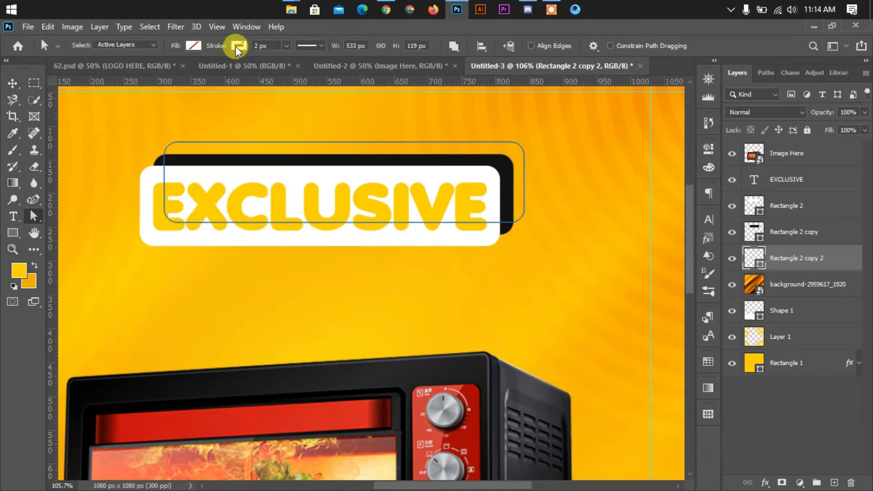
{"action": "left_click", "coordinate": [239, 45]}
{"action": "left_click", "coordinate": [158, 112]}
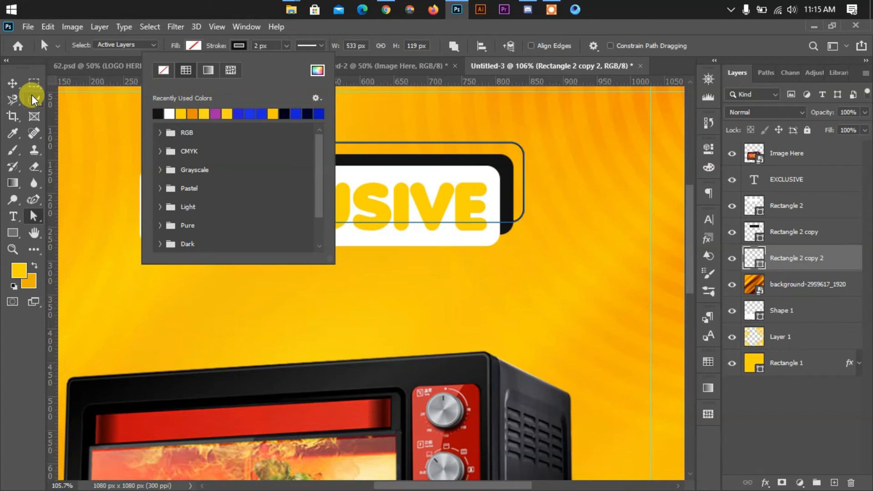
{"action": "left_click", "coordinate": [14, 84]}
{"action": "left_click", "coordinate": [15, 84]}
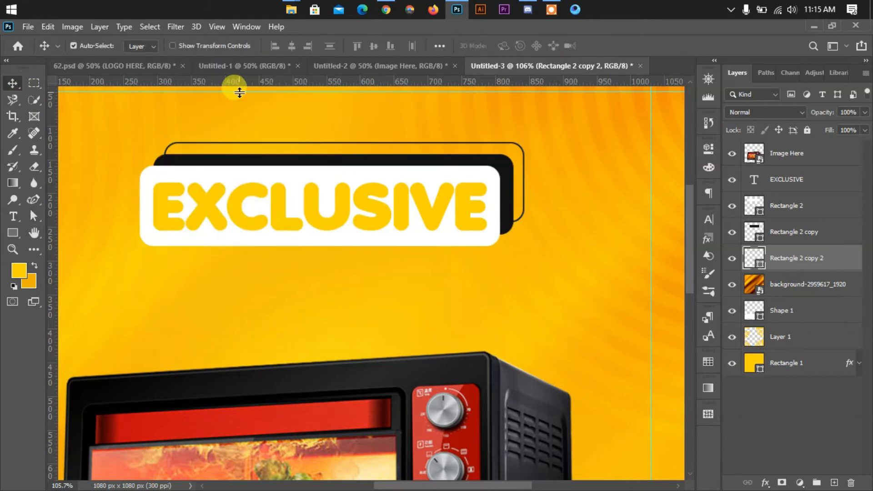
Step: Nudge the outlined rectangle slightly down behind the EXCLUSIVE label
{"action": "key", "text": "Down"}
{"action": "key", "text": "Down"}
{"action": "key", "text": "Down"}
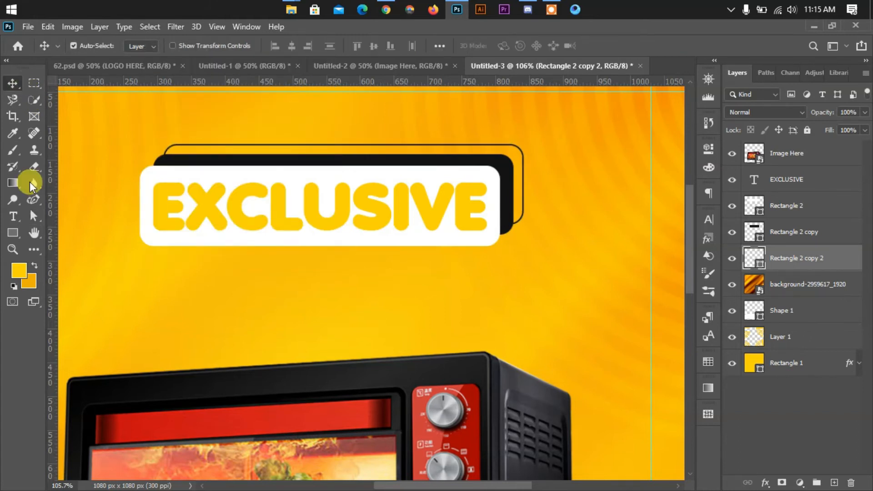
Step: Duplicate the white, black and outlined rectangles of the EXCLUSIVE label together and place the copies directly below it
{"action": "left_click", "coordinate": [12, 249]}
{"action": "left_click_drag", "start_coordinate": [391, 278], "coordinate": [342, 252]}
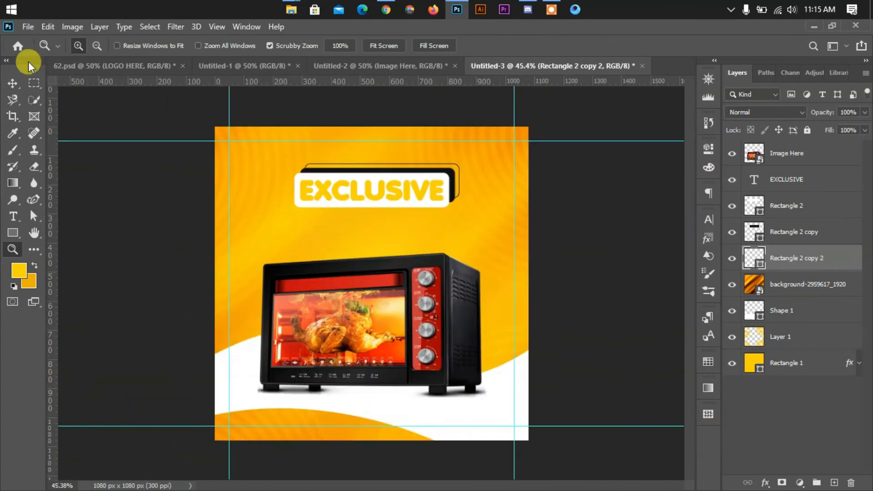
{"action": "left_click", "coordinate": [12, 84]}
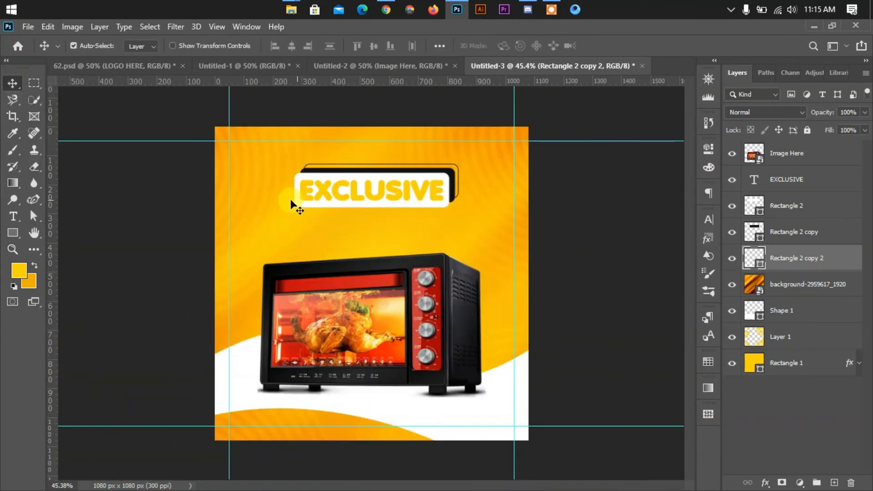
{"action": "left_click", "coordinate": [13, 249]}
{"action": "left_click_drag", "start_coordinate": [242, 249], "coordinate": [264, 279]}
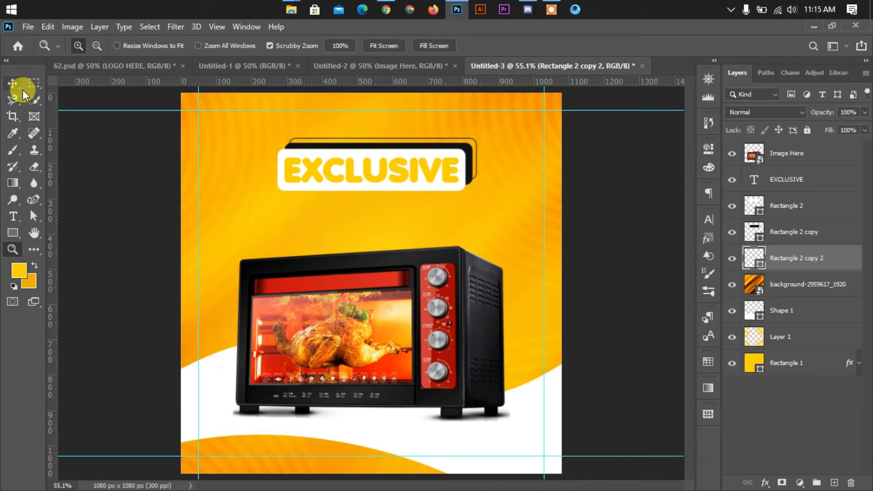
{"action": "left_click", "coordinate": [13, 84]}
{"action": "left_click", "coordinate": [741, 205], "text": "shift"}
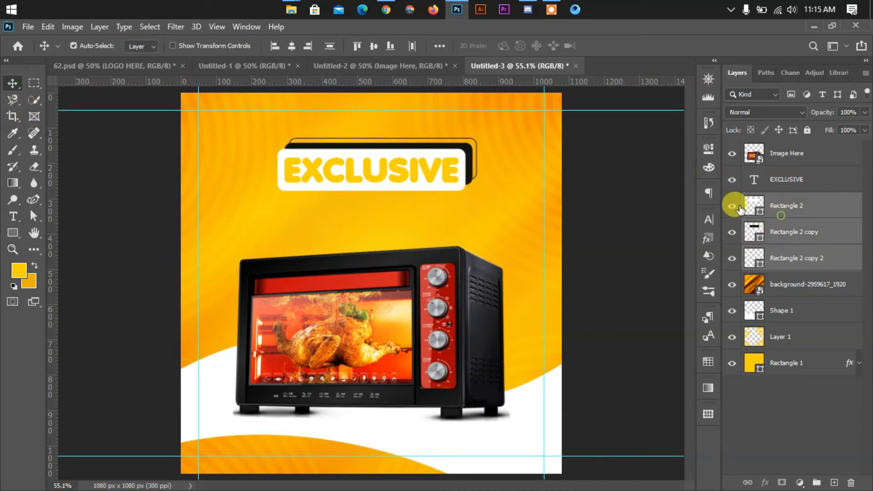
{"action": "left_click_drag", "start_coordinate": [461, 157], "coordinate": [459, 192]}
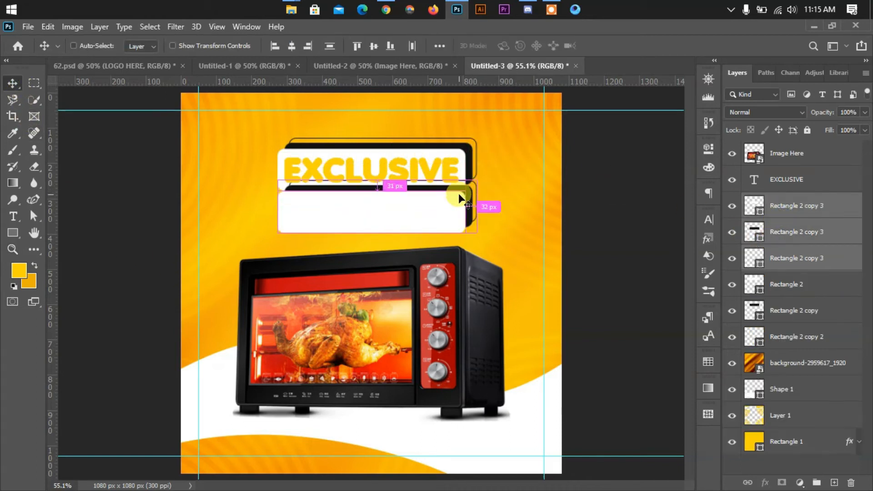
Step: Flip the three copied rectangles both horizontally and vertically
{"action": "key", "text": "ctrl+t"}
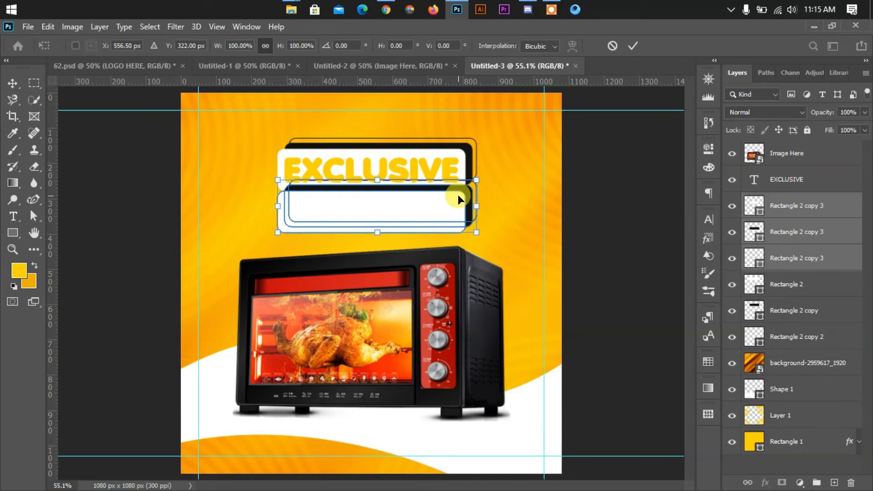
{"action": "right_click", "coordinate": [458, 195]}
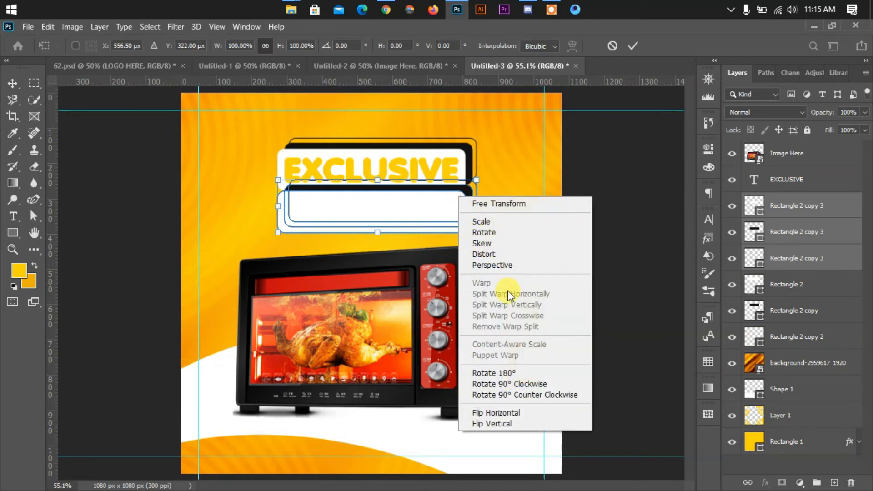
{"action": "left_click", "coordinate": [498, 411]}
{"action": "right_click", "coordinate": [367, 219]}
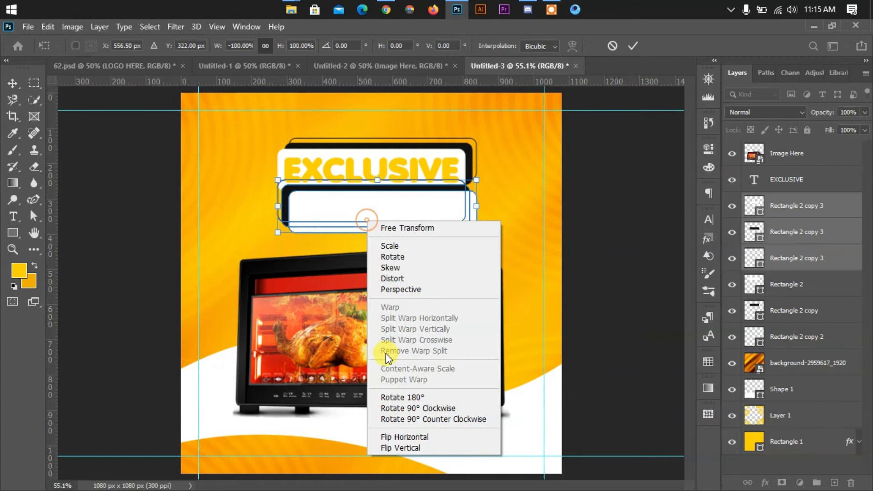
{"action": "left_click", "coordinate": [390, 448]}
{"action": "left_click", "coordinate": [633, 45]}
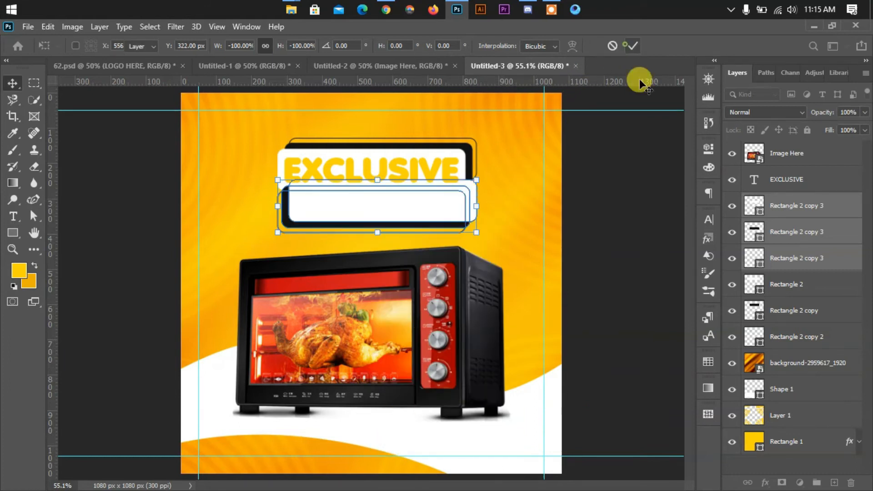
Step: Nudge the flipped rectangles down and left so their white rectangle aligns under the EXCLUSIVE one with a small gap
{"action": "key", "text": "shift+Down"}
{"action": "key", "text": "shift+Down"}
{"action": "key", "text": "shift+Down"}
{"action": "key", "text": "shift+Down"}
{"action": "key", "text": "shift+Down"}
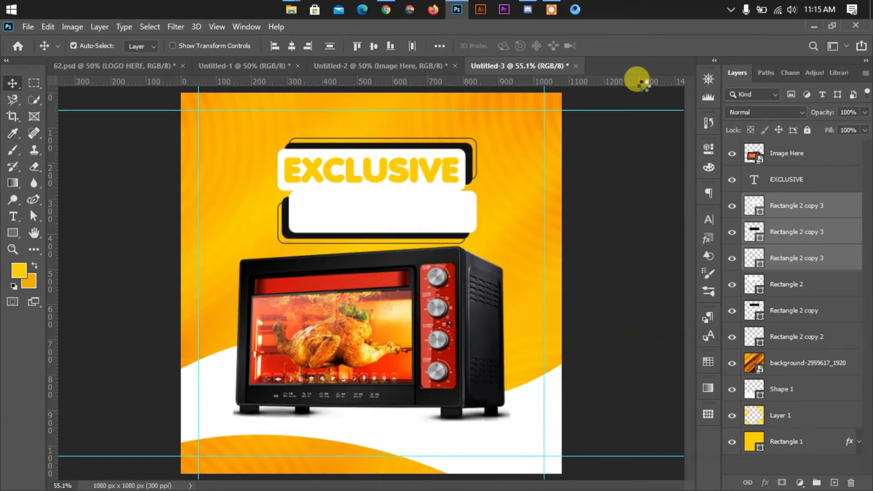
{"action": "key", "text": "shift+Left"}
{"action": "key", "text": "shift+Left"}
{"action": "key", "text": "shift+Left"}
{"action": "key", "text": "shift+Left"}
{"action": "key", "text": "shift+Left"}
{"action": "key", "text": "Left"}
{"action": "key", "text": "Left"}
{"action": "key", "text": "Down"}
{"action": "key", "text": "Down"}
{"action": "key", "text": "Down"}
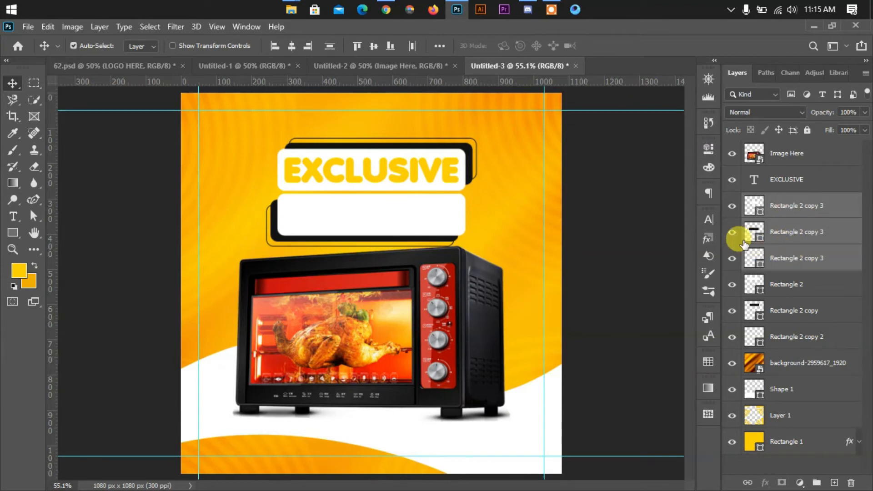
Step: Move the EXCLUSIVE text and all six label rectangles up together, away from the oven
{"action": "left_click", "coordinate": [795, 346], "text": "shift"}
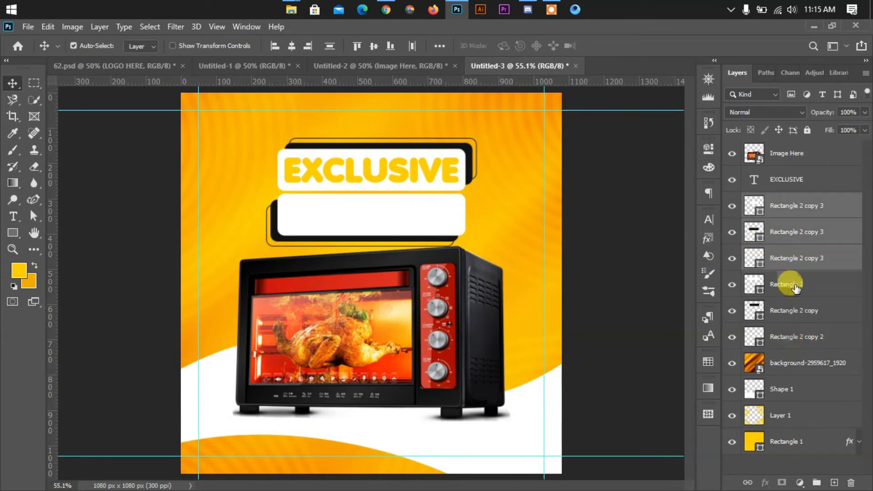
{"action": "left_click", "coordinate": [791, 216], "text": "shift"}
{"action": "left_click", "coordinate": [788, 180], "text": "ctrl"}
{"action": "key", "text": "shift+Up"}
{"action": "key", "text": "shift+Up"}
{"action": "key", "text": "shift+Up"}
{"action": "key", "text": "shift+Up"}
{"action": "key", "text": "shift+Up"}
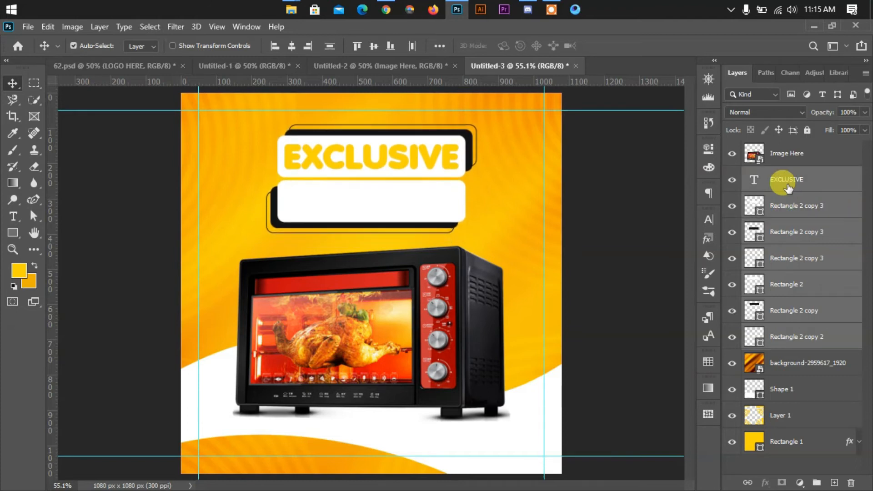
Step: Add a vertical and a horizontal guide through the canvas centre, using the background rectangle's bounds as reference
{"action": "left_click", "coordinate": [823, 461]}
{"action": "left_click", "coordinate": [849, 444]}
{"action": "key", "text": "ctrl+t"}
{"action": "left_click_drag", "start_coordinate": [52, 296], "coordinate": [367, 290]}
{"action": "left_click_drag", "start_coordinate": [398, 82], "coordinate": [416, 283]}
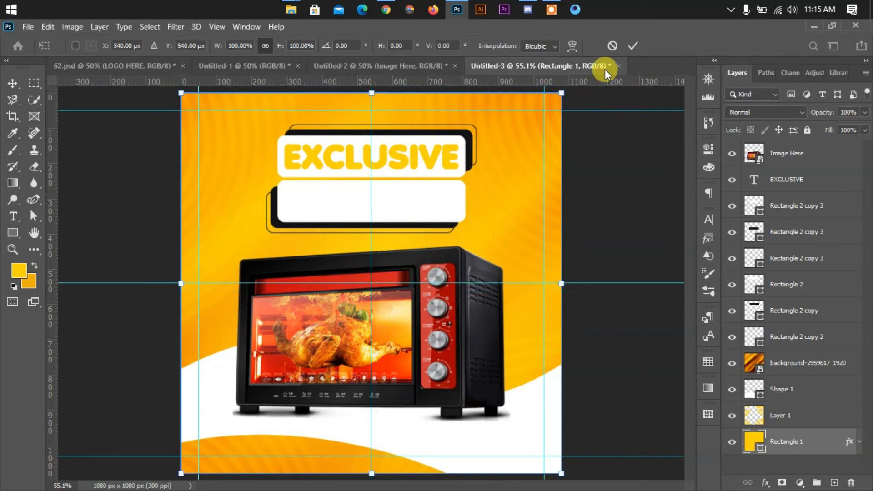
{"action": "left_click", "coordinate": [633, 46]}
Step: Duplicate the EXCLUSIVE text onto the lower label and change the copy's wording to COLLECTION
{"action": "left_click_drag", "start_coordinate": [408, 158], "coordinate": [408, 204]}
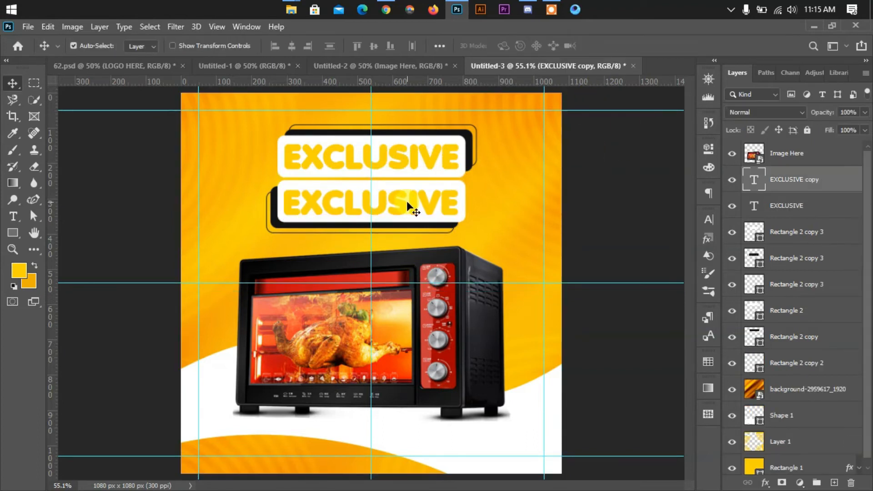
{"action": "key", "text": "t"}
{"action": "double_click", "coordinate": [407, 200]}
{"action": "type", "text": "C"}
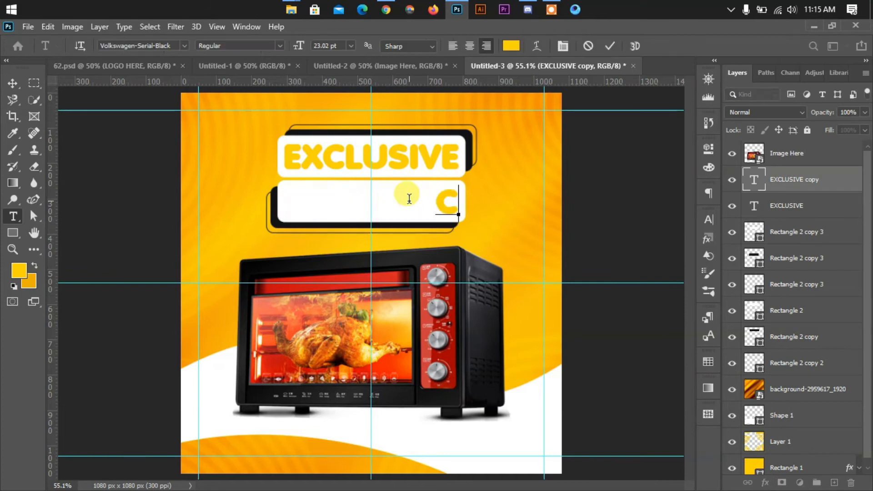
{"action": "type", "text": "OLL"}
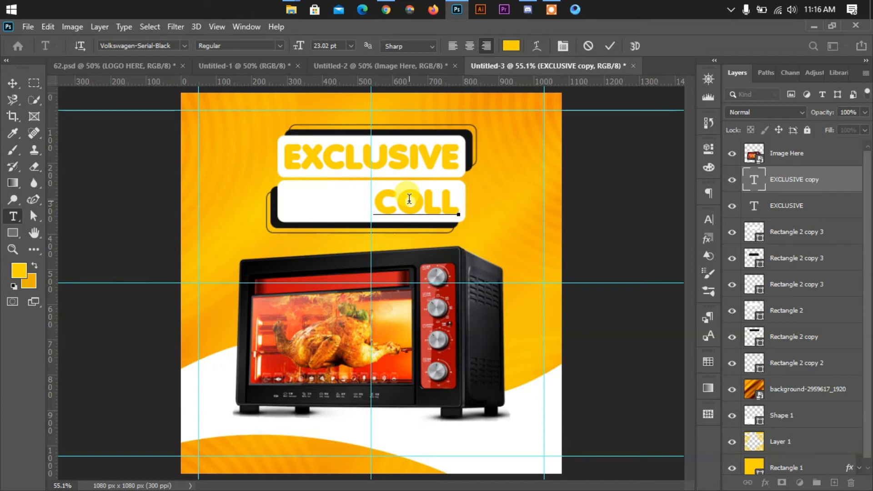
{"action": "type", "text": "ECTIOM"}
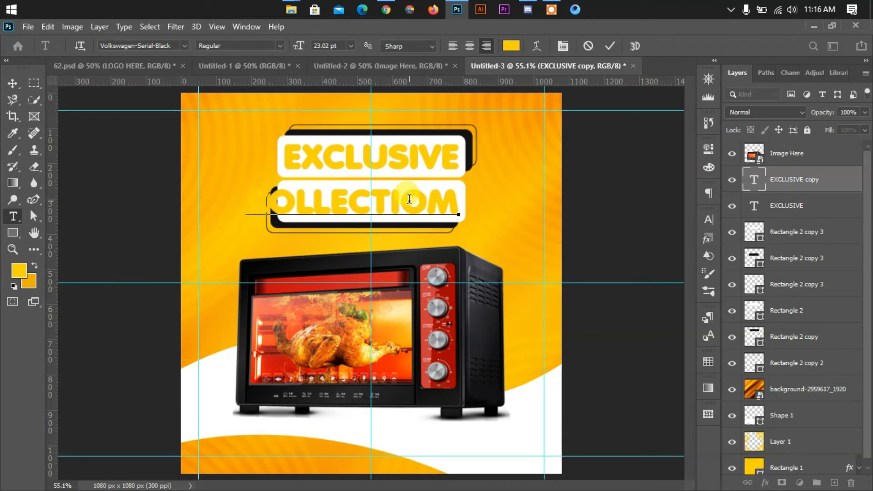
{"action": "key", "text": "BackSpace"}
{"action": "type", "text": "M"}
{"action": "key", "text": "BackSpace"}
{"action": "type", "text": "N"}
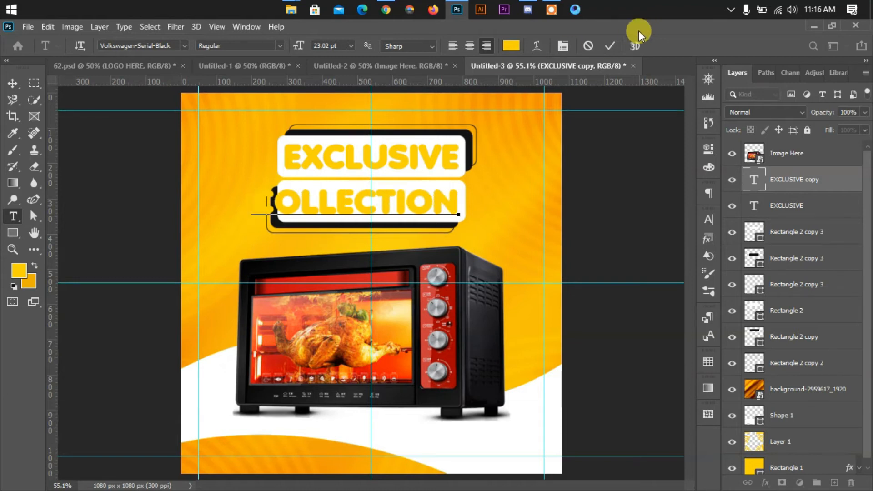
{"action": "left_click", "coordinate": [610, 46]}
Step: Set the COLLECTION text size to 20 pt and position it centred in the lower label
{"action": "left_click_drag", "start_coordinate": [371, 203], "coordinate": [386, 202]}
{"action": "key", "text": "ctrl+z"}
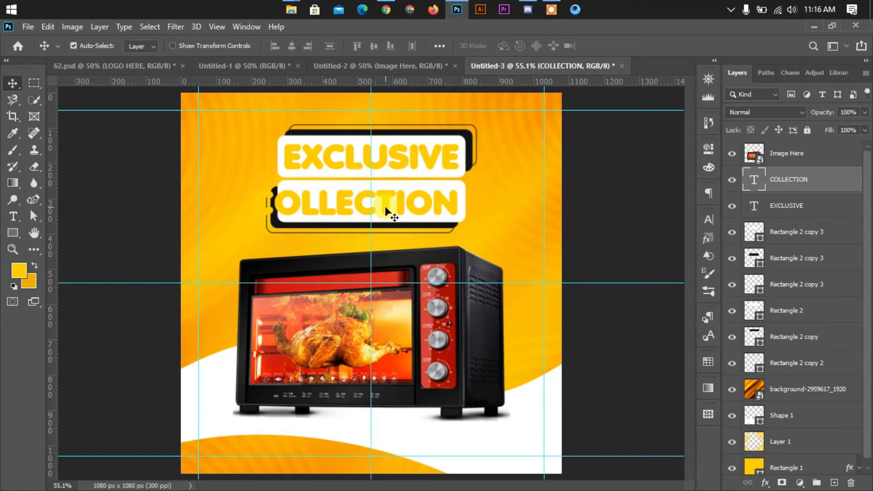
{"action": "left_click", "coordinate": [702, 219]}
{"action": "left_click", "coordinate": [587, 253]}
{"action": "key", "text": "Down"}
{"action": "key", "text": "Down"}
{"action": "key", "text": "Down"}
{"action": "key", "text": "Down"}
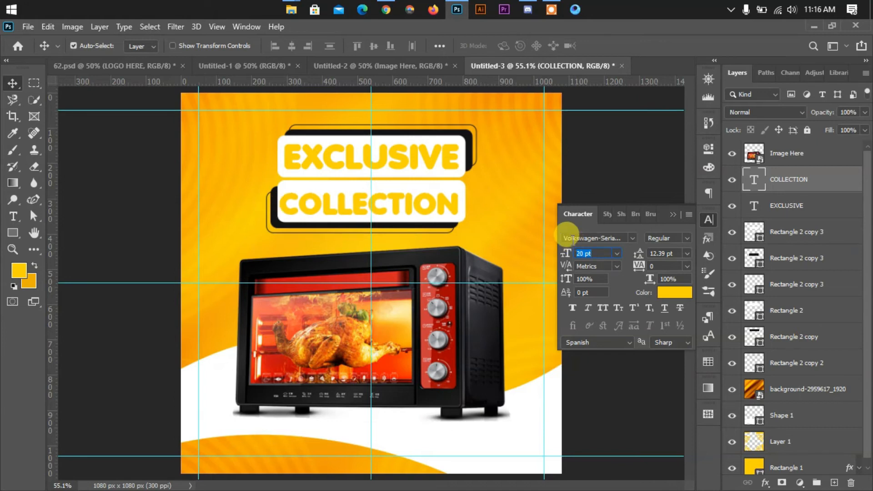
{"action": "key", "text": "Down"}
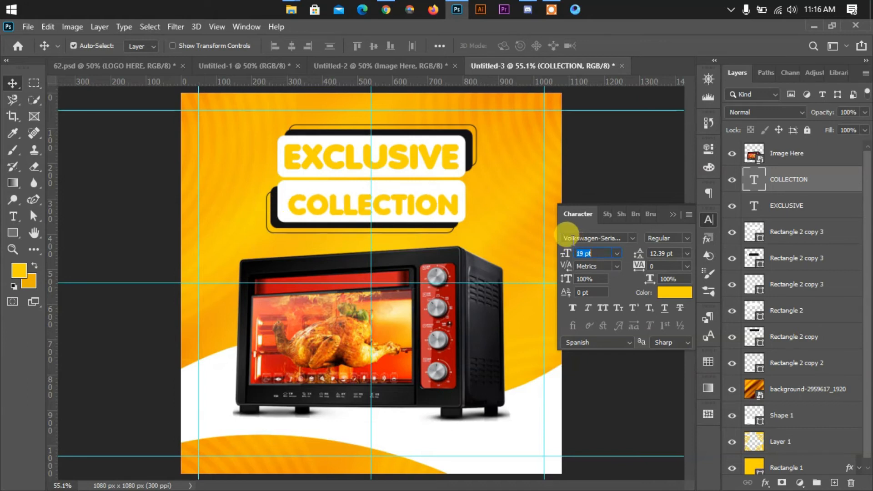
{"action": "left_click", "coordinate": [628, 168]}
{"action": "left_click_drag", "start_coordinate": [423, 206], "coordinate": [424, 199]}
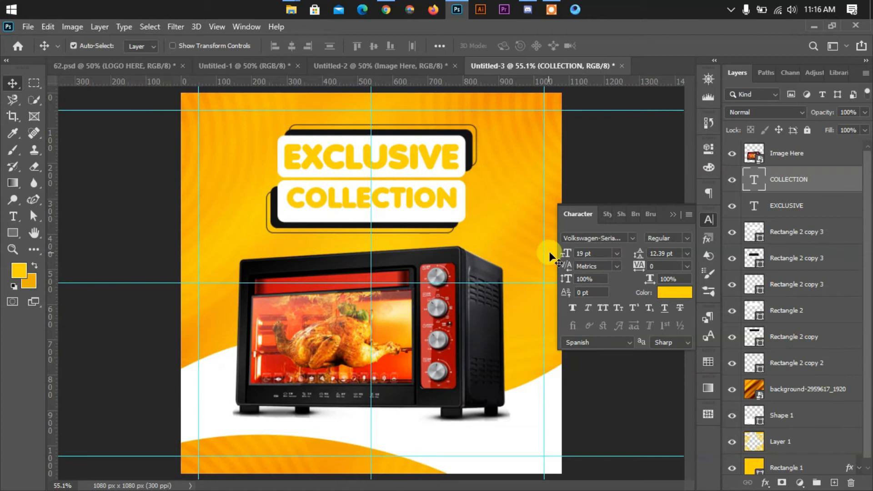
{"action": "left_click", "coordinate": [580, 258]}
{"action": "key", "text": "Up"}
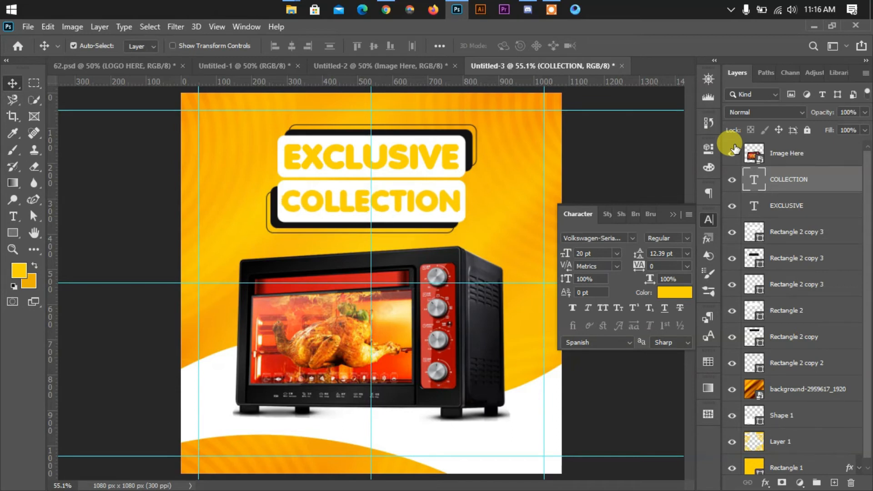
{"action": "left_click", "coordinate": [597, 143]}
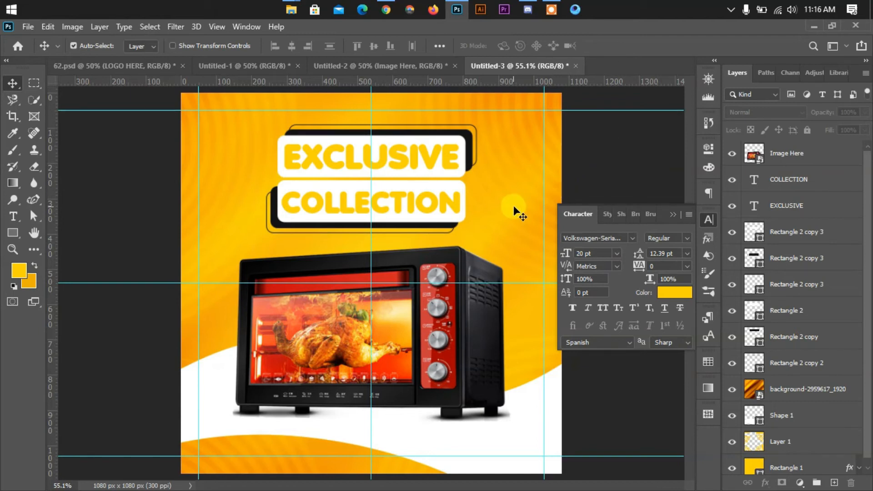
Step: Fill the front rectangle of the COLLECTION label with the black sampled from the upper label
{"action": "left_click", "coordinate": [448, 189]}
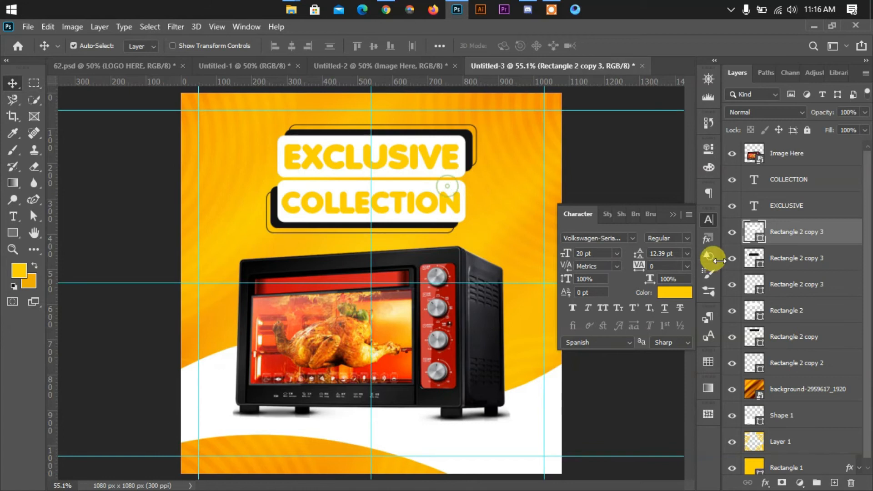
{"action": "double_click", "coordinate": [756, 232]}
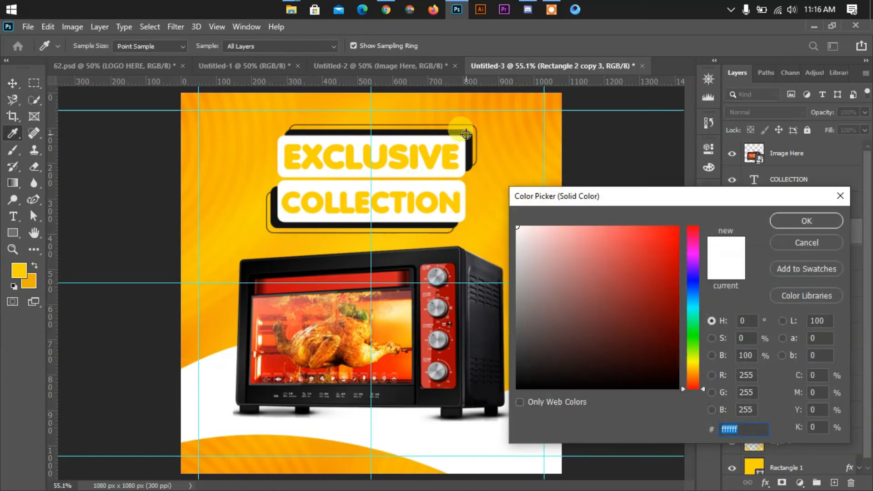
{"action": "left_click", "coordinate": [466, 134]}
{"action": "left_click", "coordinate": [782, 221]}
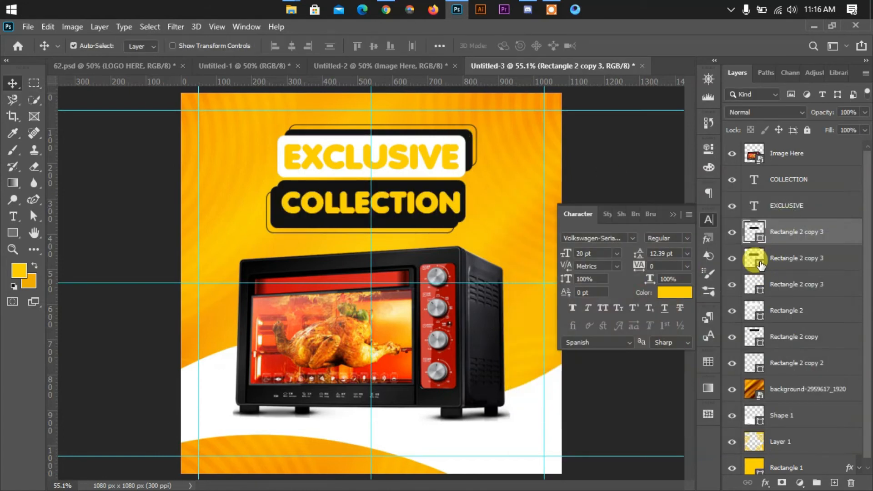
Step: Recolour the rectangle directly behind the black COLLECTION rectangle to white
{"action": "left_click", "coordinate": [730, 257]}
{"action": "left_click", "coordinate": [730, 258]}
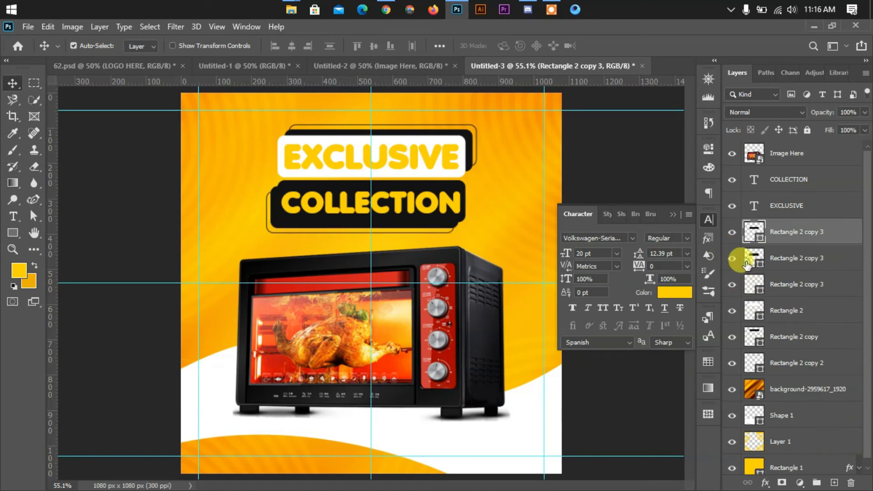
{"action": "double_click", "coordinate": [753, 258]}
{"action": "left_click", "coordinate": [466, 198]}
{"action": "left_click", "coordinate": [786, 228]}
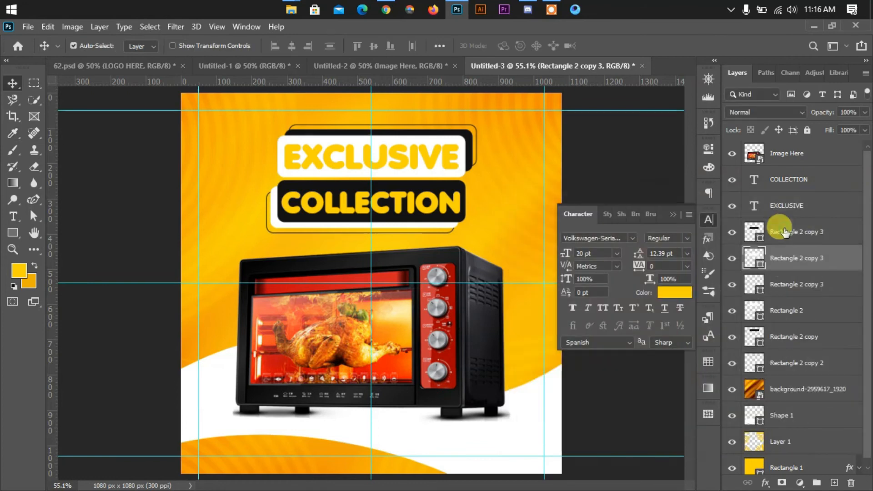
Step: Change the stroke colour of the outlined rectangle behind the COLLECTION label to white
{"action": "left_click", "coordinate": [760, 286]}
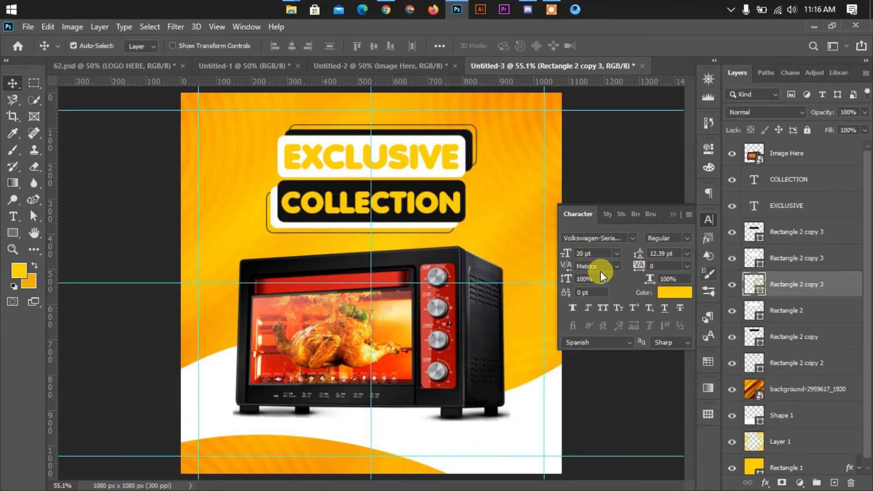
{"action": "left_click", "coordinate": [34, 216]}
{"action": "left_click", "coordinate": [239, 45]}
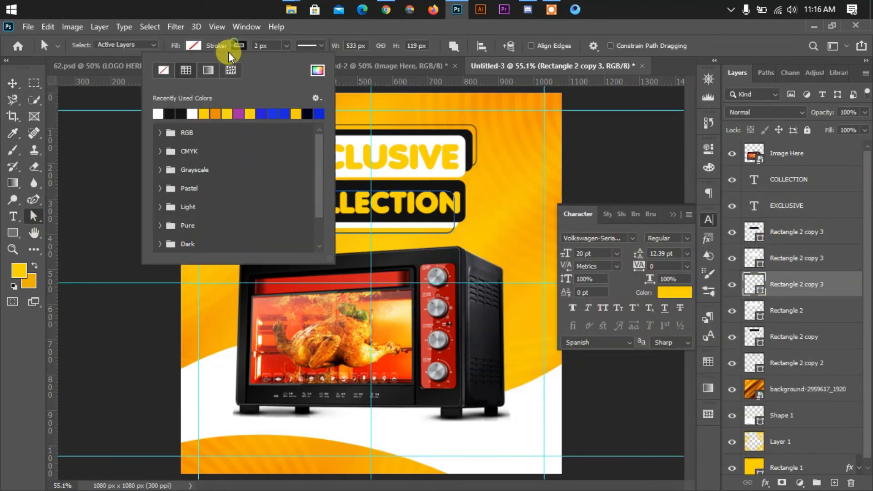
{"action": "left_click", "coordinate": [13, 83]}
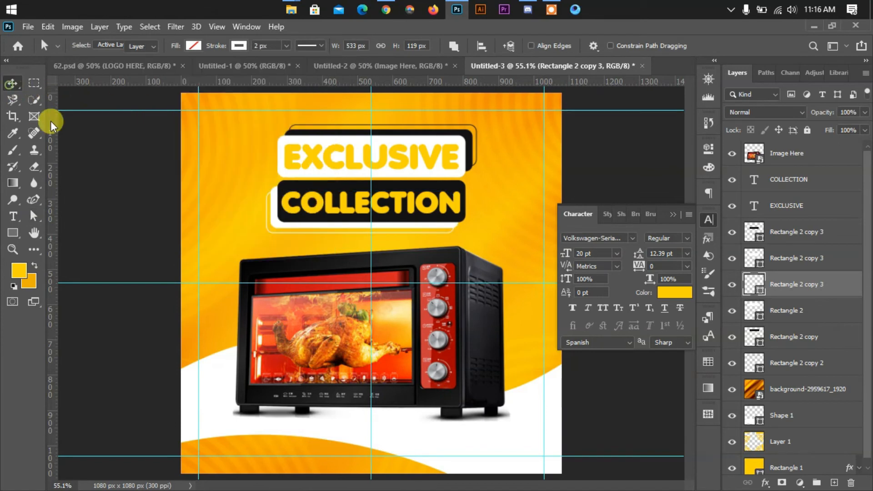
{"action": "left_click", "coordinate": [673, 215]}
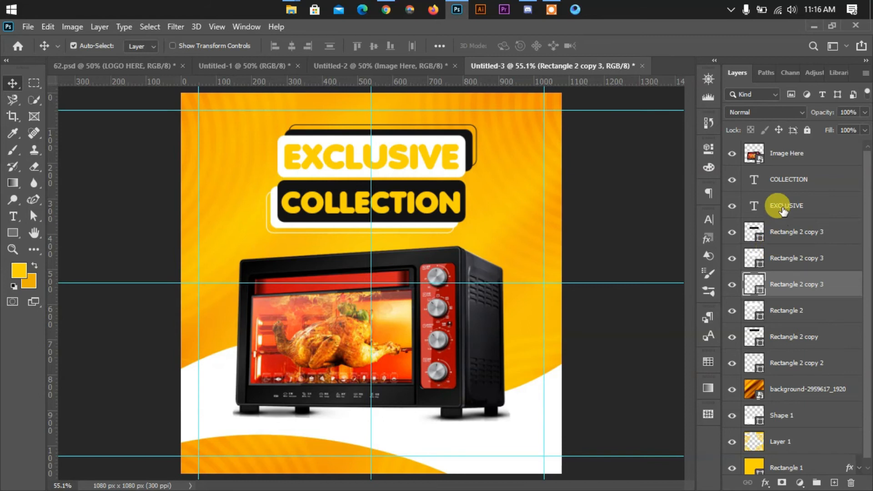
Step: Shift the whole EXCLUSIVE and COLLECTION headline, both texts and all six rectangles, up to a vertical position of about 229 px
{"action": "left_click", "coordinate": [785, 179]}
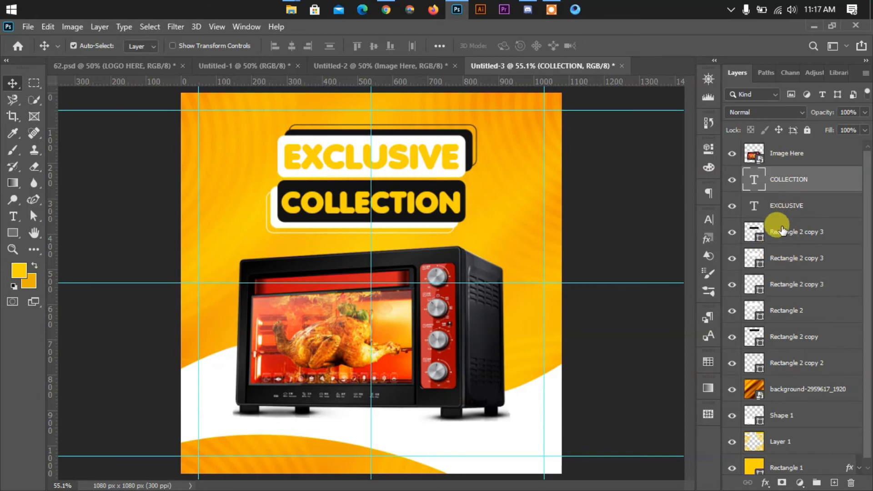
{"action": "left_click", "coordinate": [777, 363], "text": "shift"}
{"action": "key", "text": "ctrl+t"}
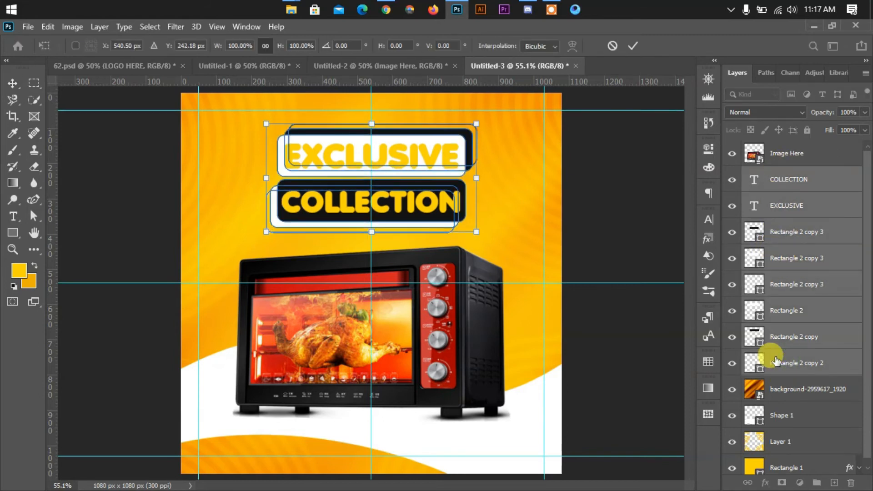
{"action": "key", "text": "Up"}
{"action": "key", "text": "Up"}
{"action": "key", "text": "Up"}
{"action": "key", "text": "Up"}
{"action": "key", "text": "Up"}
{"action": "key", "text": "Up"}
{"action": "key", "text": "Up"}
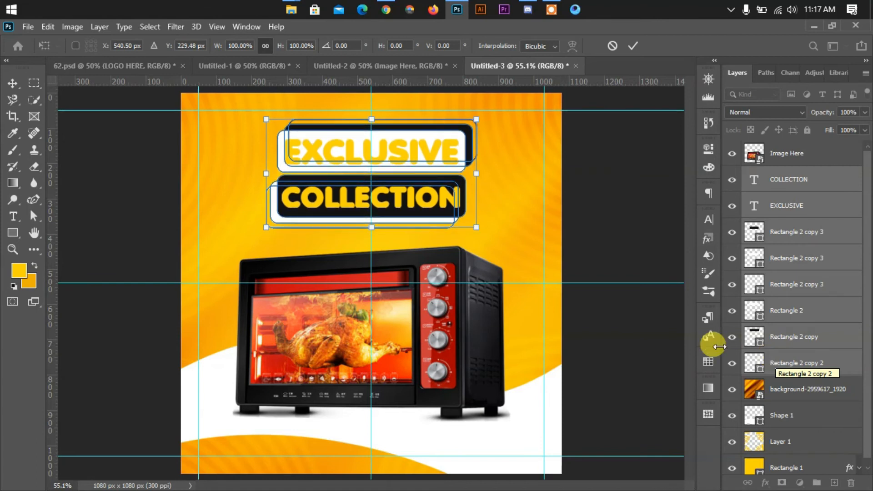
{"action": "left_click", "coordinate": [633, 46]}
{"action": "left_click", "coordinate": [643, 201]}
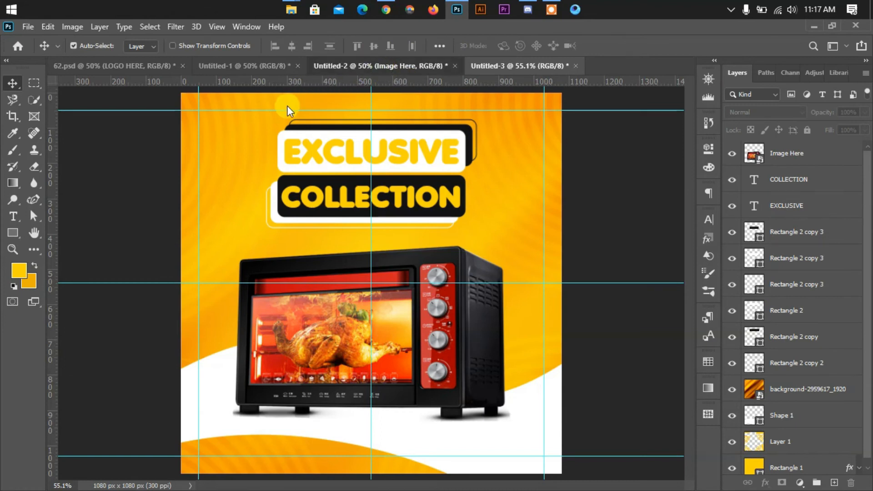
Step: Copy the SAVE 50% text and its speech bubble from Untitled-1 into Untitled-3, placing them beside the COLLECTION label at about X 913, Y 374 px
{"action": "left_click", "coordinate": [249, 66]}
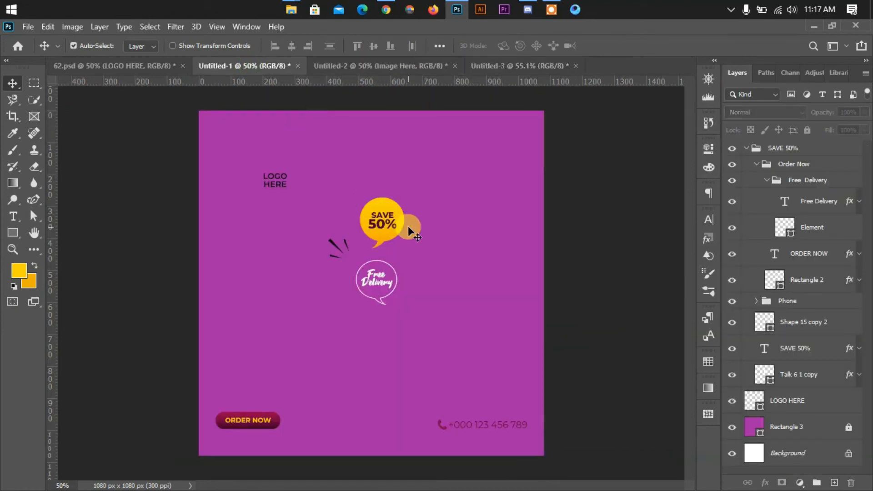
{"action": "left_click", "coordinate": [391, 237]}
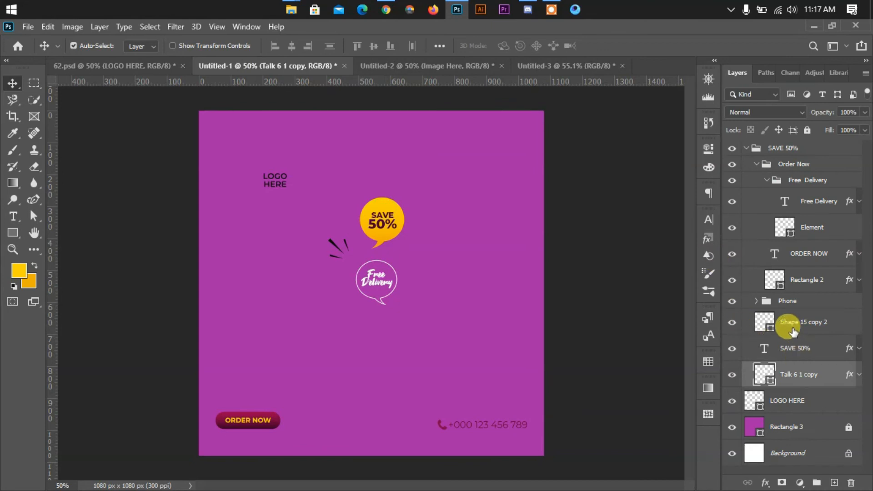
{"action": "left_click", "coordinate": [788, 356]}
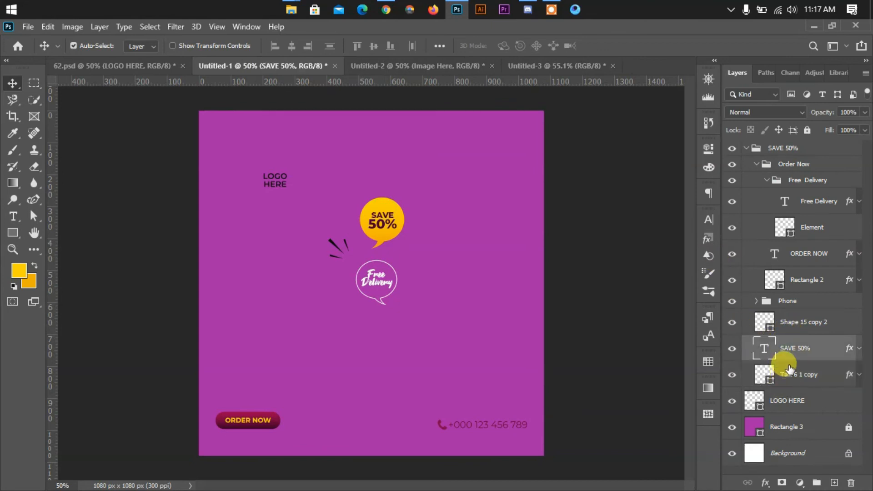
{"action": "left_click", "coordinate": [788, 376], "text": "shift"}
{"action": "left_click_drag", "start_coordinate": [383, 210], "coordinate": [501, 226]}
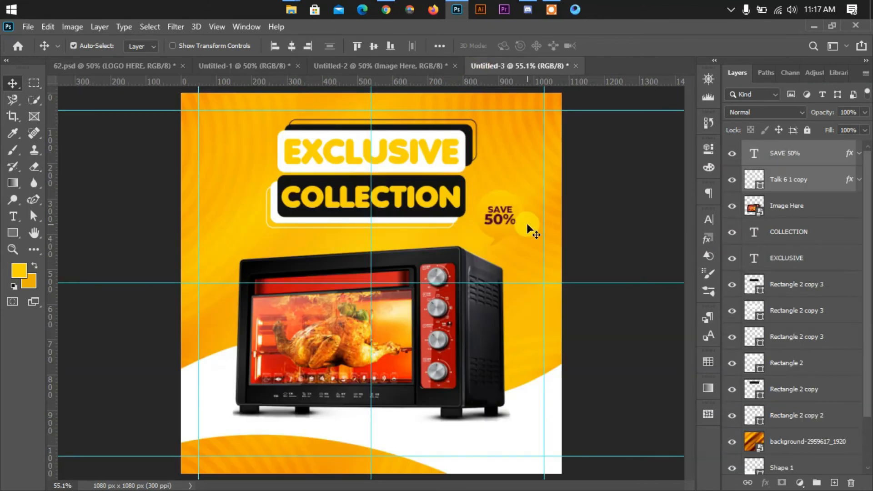
{"action": "key", "text": "ctrl+t"}
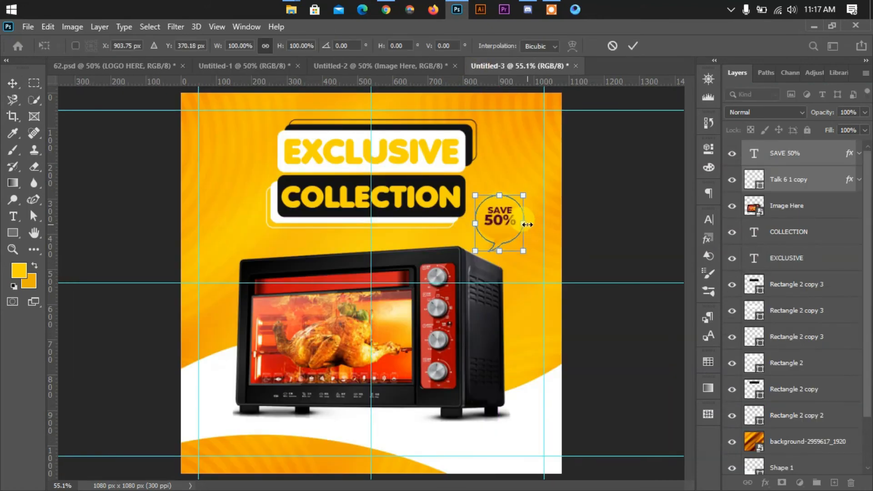
{"action": "left_click_drag", "start_coordinate": [518, 224], "coordinate": [521, 224]}
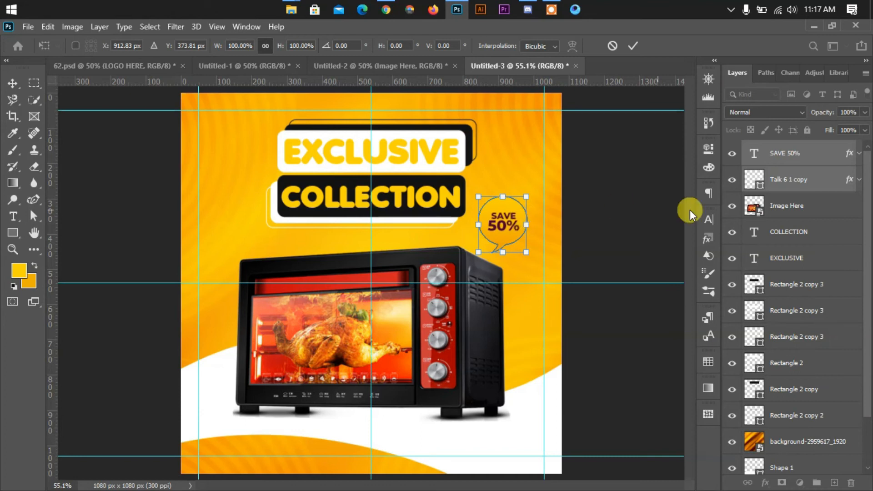
Step: Change the gradient overlay of the SAVE 50% speech bubble to a near-black gradient preset
{"action": "left_click", "coordinate": [799, 185]}
{"action": "right_click", "coordinate": [800, 187]}
{"action": "left_click", "coordinate": [658, 40]}
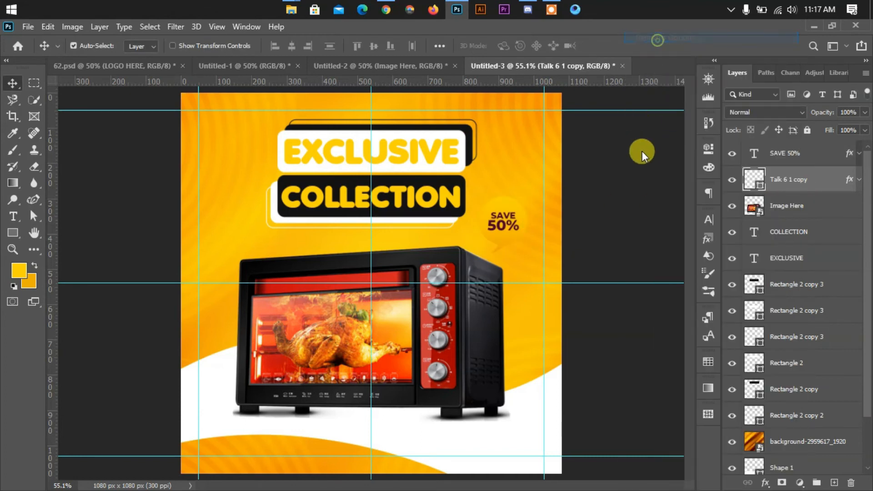
{"action": "left_click", "coordinate": [402, 367]}
{"action": "left_click_drag", "start_coordinate": [615, 183], "coordinate": [819, 169]}
{"action": "left_click", "coordinate": [828, 236]}
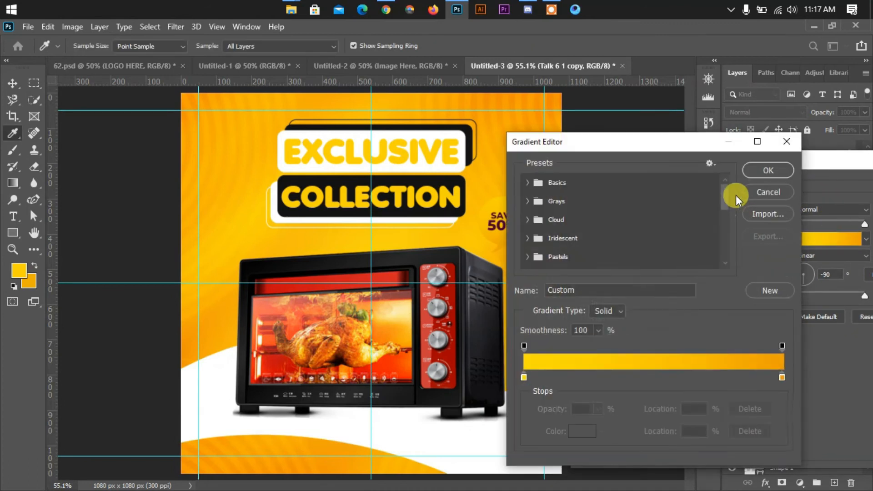
{"action": "left_click_drag", "start_coordinate": [667, 150], "coordinate": [733, 152]}
{"action": "scroll", "coordinate": [790, 194], "scroll_direction": "down", "scroll_amount": 3}
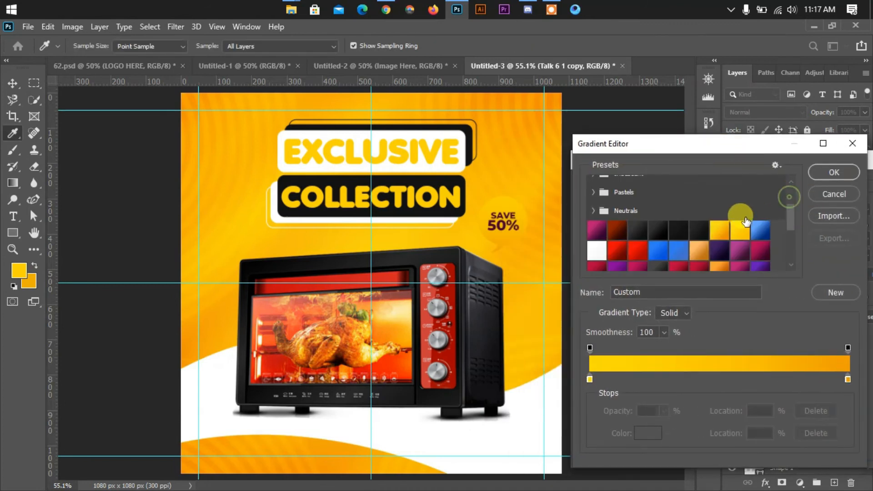
{"action": "left_click", "coordinate": [654, 233]}
{"action": "left_click", "coordinate": [832, 172]}
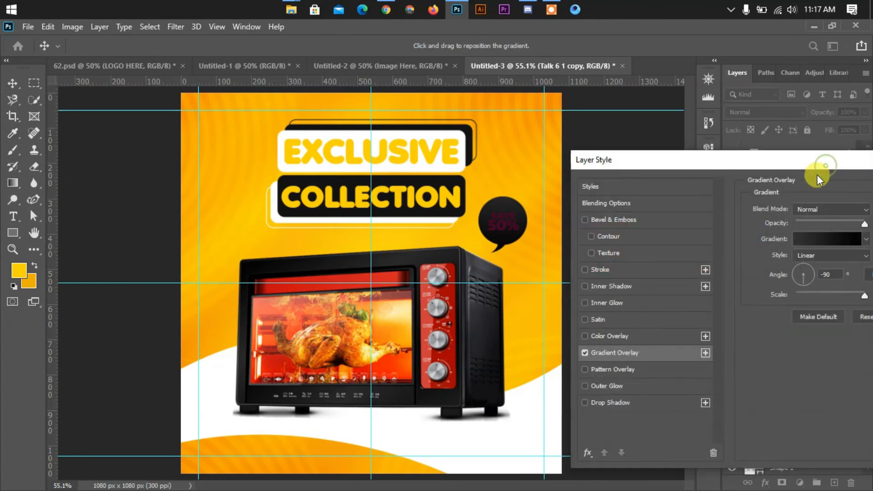
{"action": "left_click", "coordinate": [845, 190]}
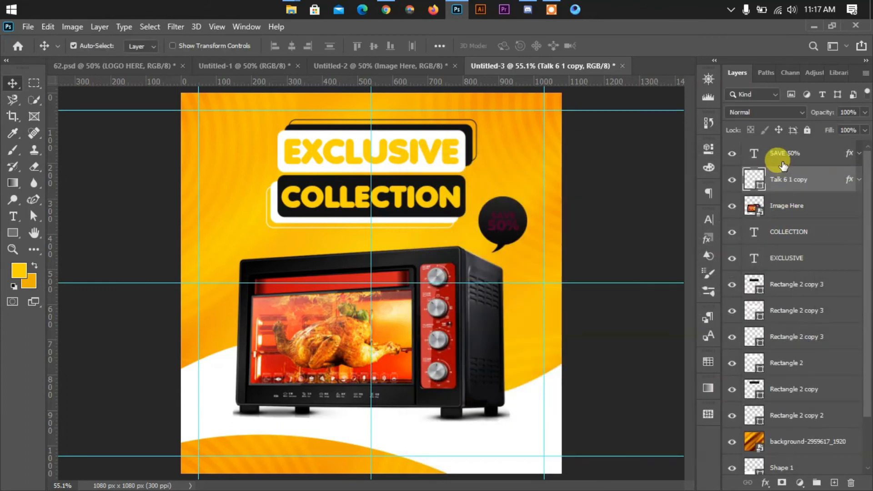
Step: Recolour the SAVE 50% text on the speech bubble to bright yellow
{"action": "left_click", "coordinate": [712, 222]}
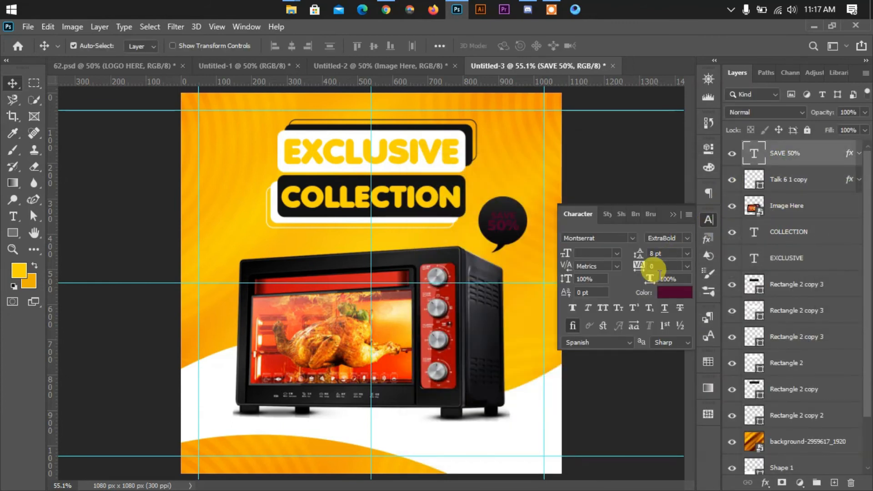
{"action": "left_click", "coordinate": [667, 289]}
{"action": "left_click", "coordinate": [497, 177]}
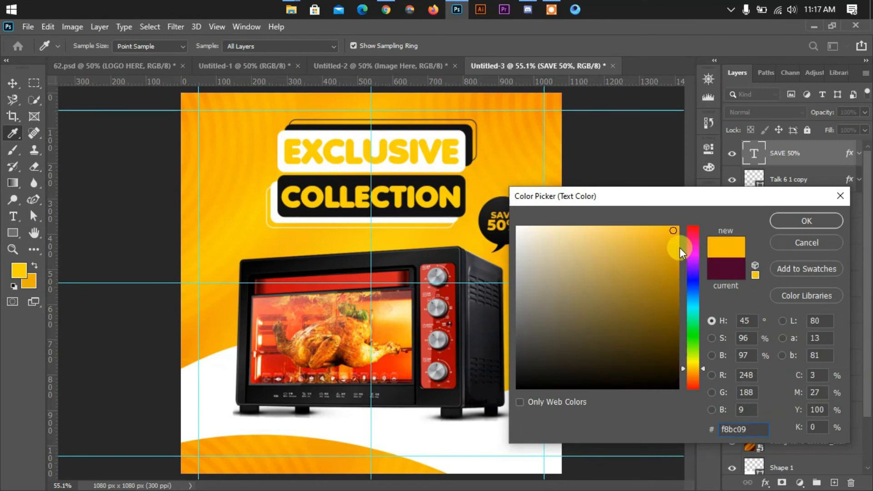
{"action": "left_click_drag", "start_coordinate": [676, 221], "coordinate": [744, 226]}
{"action": "left_click", "coordinate": [812, 221]}
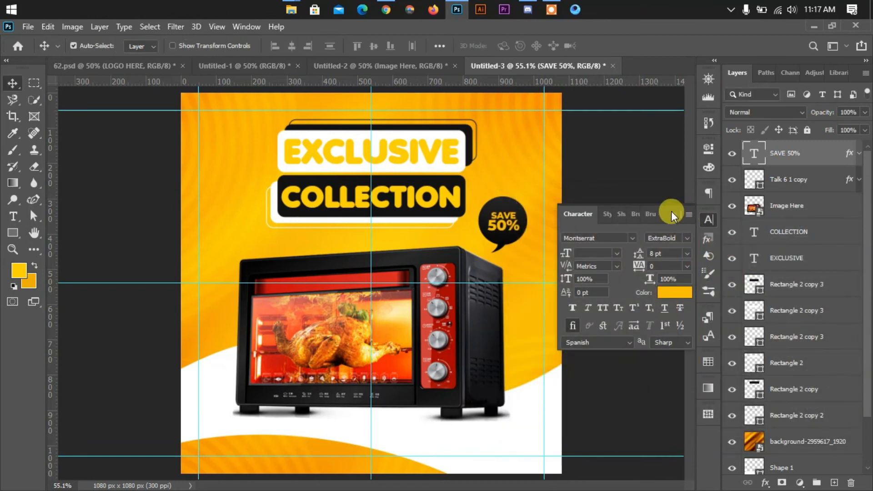
{"action": "left_click", "coordinate": [670, 289]}
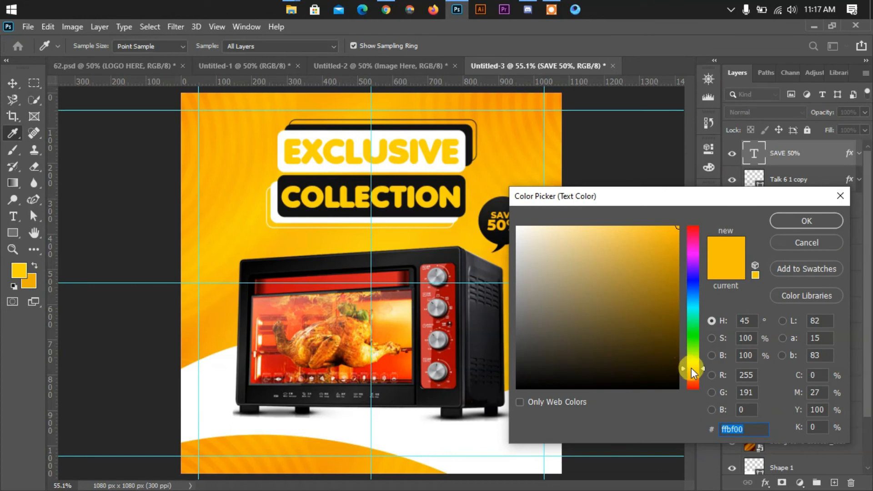
{"action": "left_click", "coordinate": [774, 220]}
{"action": "key", "text": "v"}
{"action": "left_click", "coordinate": [676, 217]}
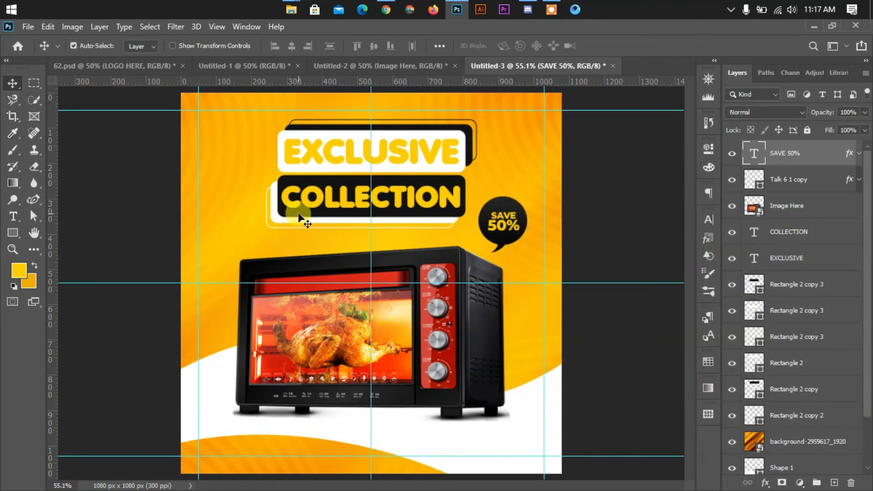
Step: Set the SAVE 50% text colour to white (ffffff)
{"action": "left_click", "coordinate": [709, 220]}
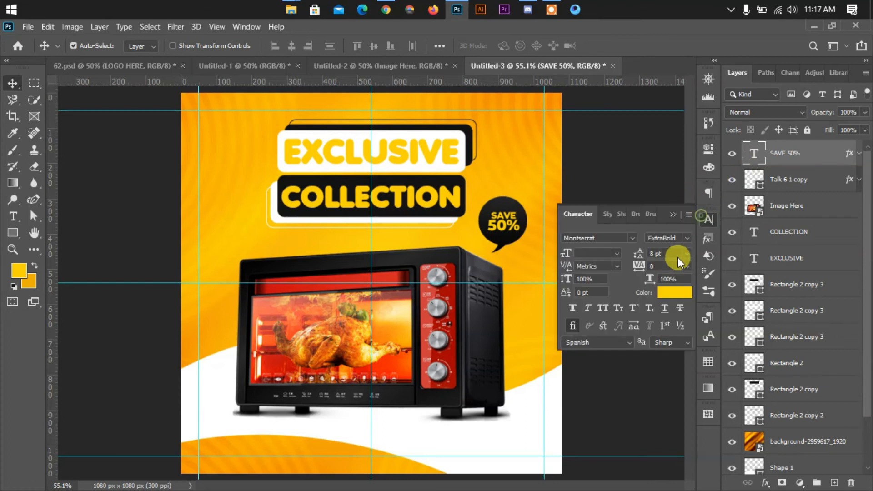
{"action": "left_click", "coordinate": [667, 285]}
{"action": "left_click", "coordinate": [517, 227]}
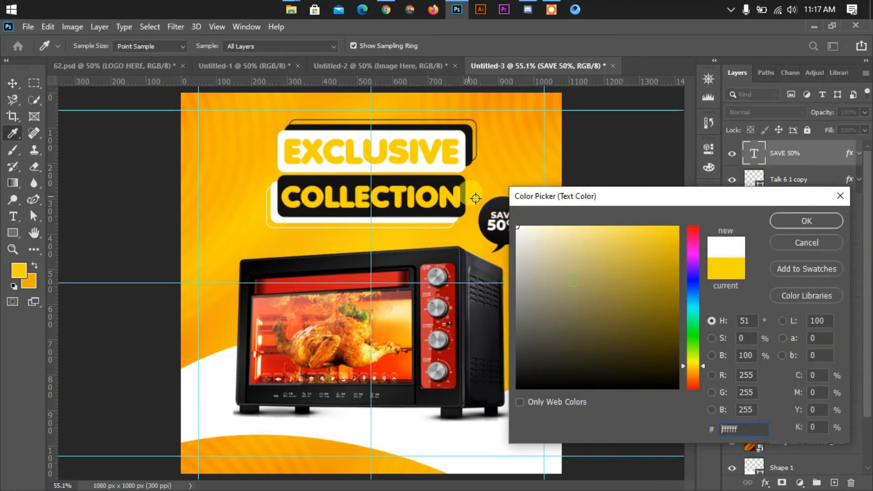
{"action": "left_click", "coordinate": [774, 221]}
{"action": "key", "text": "v"}
{"action": "left_click", "coordinate": [685, 217]}
{"action": "left_click", "coordinate": [676, 216]}
{"action": "left_click", "coordinate": [676, 215]}
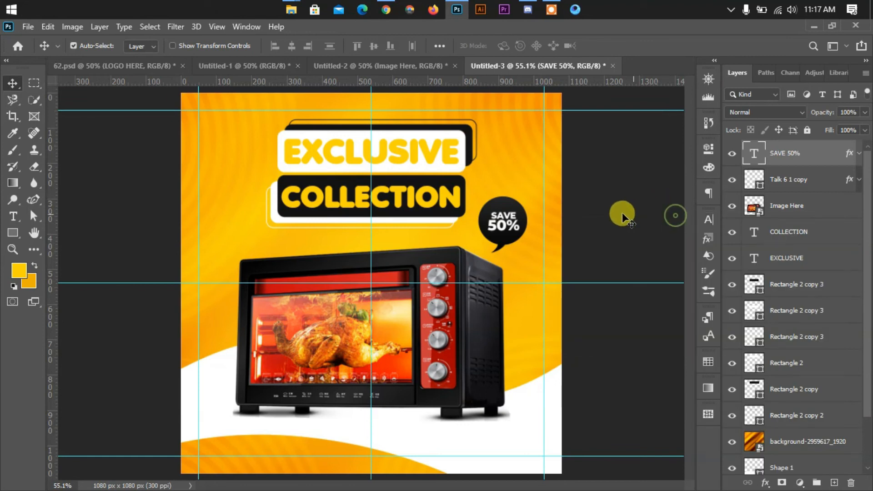
Step: In Untitled-1, move the Free Delivery group out of the Order Now group to the top of the layer stack
{"action": "left_click", "coordinate": [395, 66]}
{"action": "left_click", "coordinate": [237, 66]}
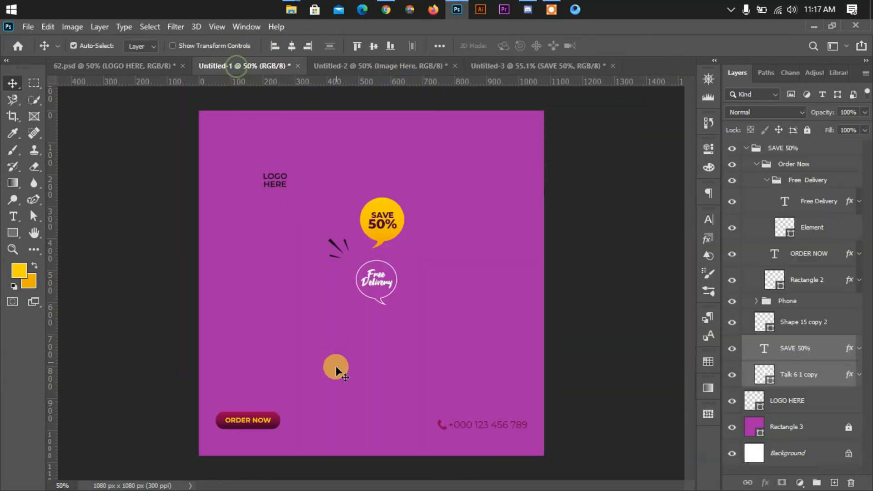
{"action": "left_click", "coordinate": [238, 419]}
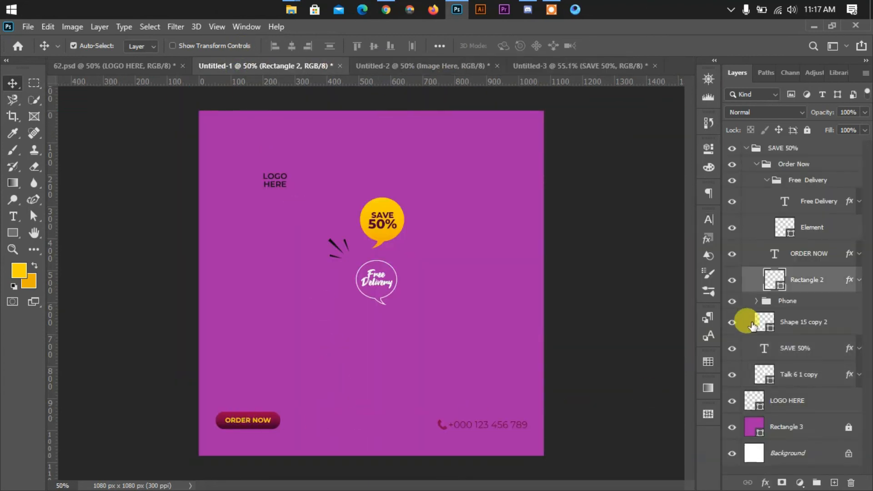
{"action": "left_click", "coordinate": [779, 165]}
{"action": "left_click", "coordinate": [795, 285]}
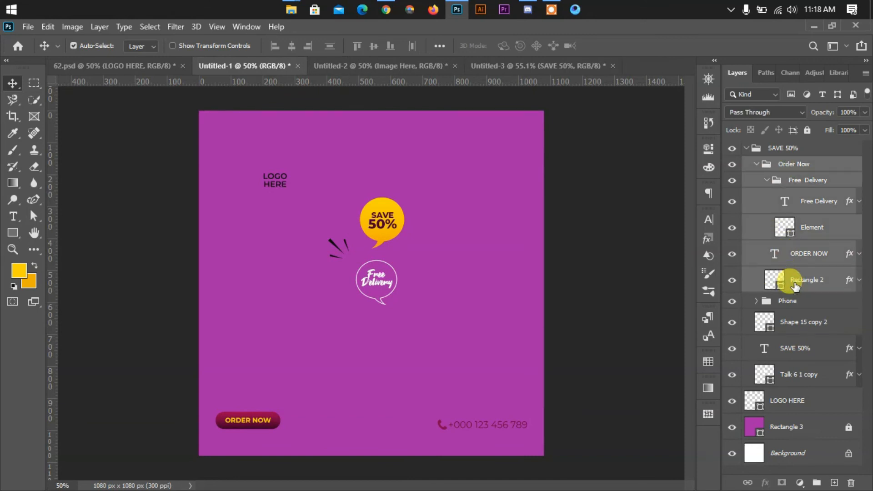
{"action": "left_click", "coordinate": [773, 184]}
{"action": "left_click", "coordinate": [768, 181]}
{"action": "left_click_drag", "start_coordinate": [769, 181], "coordinate": [784, 143]}
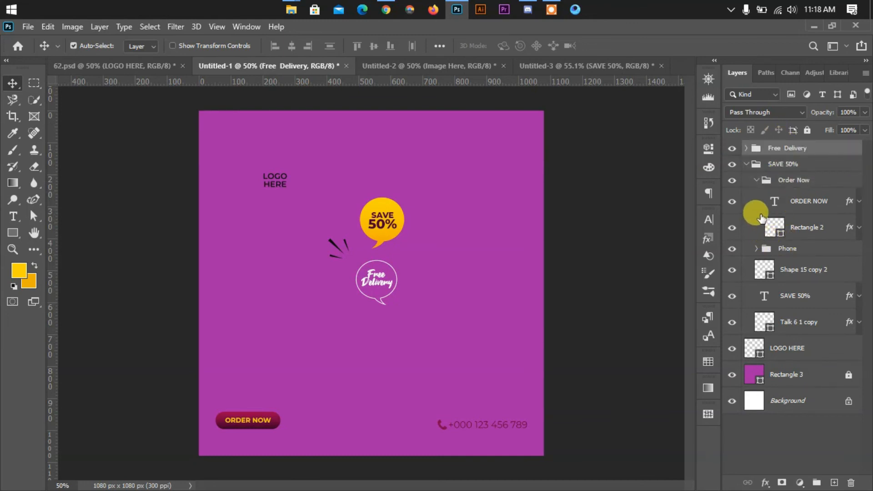
Step: Copy the Order Now and Phone groups into Untitled-3 and place them below the oven, spanning the two side guides
{"action": "left_click", "coordinate": [758, 181]}
{"action": "left_click", "coordinate": [778, 196], "text": "shift"}
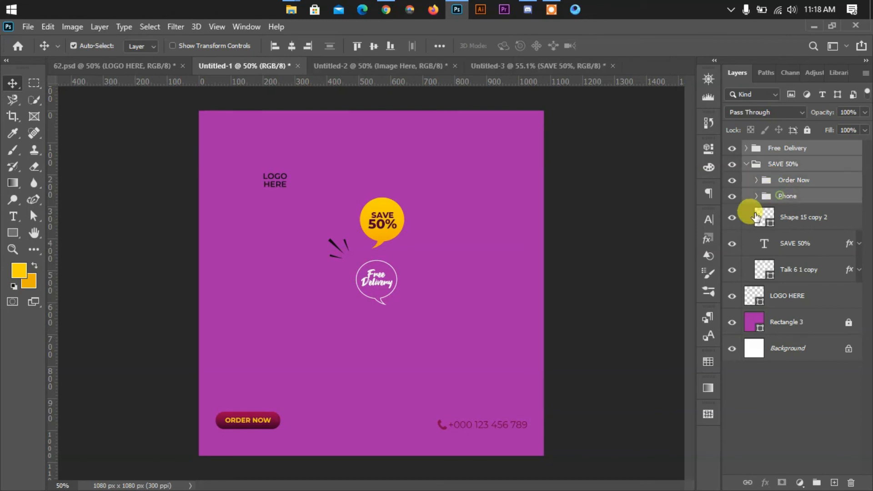
{"action": "left_click", "coordinate": [786, 182]}
{"action": "left_click", "coordinate": [787, 196], "text": "shift"}
{"action": "left_click_drag", "start_coordinate": [265, 418], "coordinate": [444, 348]}
{"action": "key", "text": "ctrl+t"}
{"action": "left_click_drag", "start_coordinate": [522, 351], "coordinate": [468, 438]}
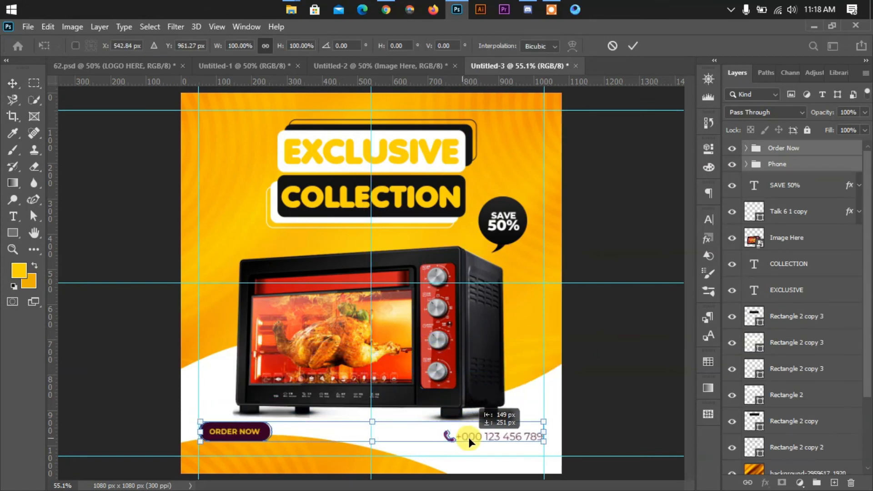
{"action": "left_click", "coordinate": [634, 45]}
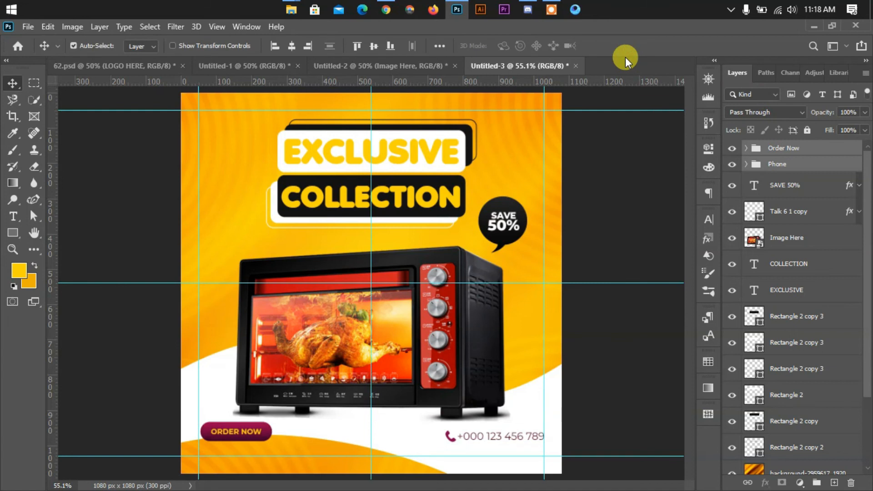
Step: Nudge the Order Now and Phone groups down until they rest on the lower horizontal guide
{"action": "key", "text": "shift+Down"}
{"action": "key", "text": "shift+Down"}
{"action": "key", "text": "shift+Down"}
{"action": "key", "text": "shift+Down"}
{"action": "key", "text": "shift+Down"}
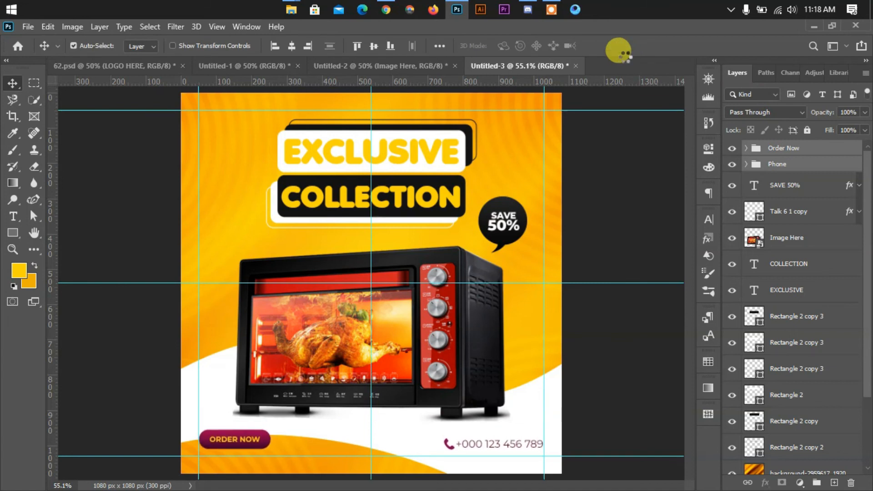
{"action": "key", "text": "shift+Down"}
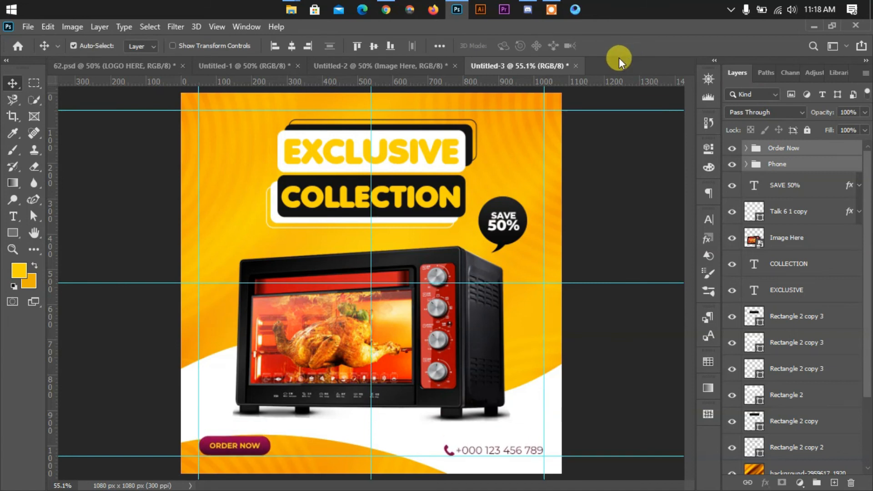
Step: Change the gradient overlay of the ORDER NOW button's rectangle to a dark grey-to-black preset
{"action": "left_click", "coordinate": [264, 444]}
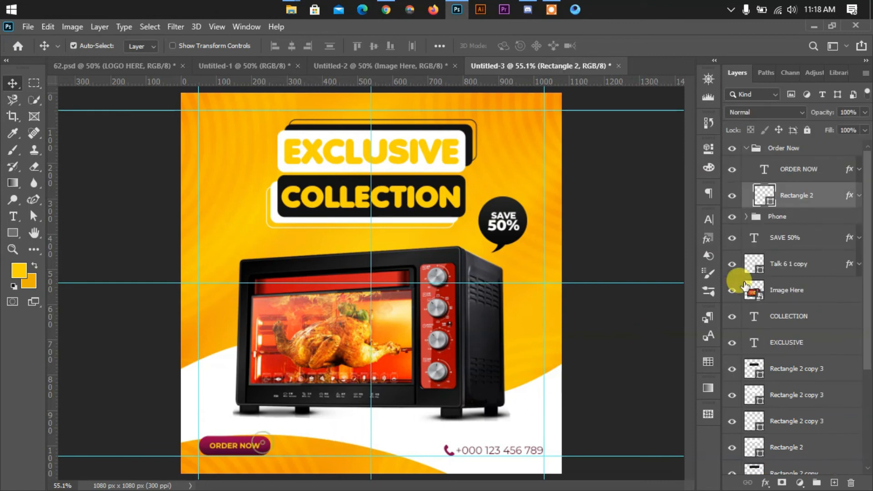
{"action": "right_click", "coordinate": [788, 201]}
{"action": "left_click", "coordinate": [681, 39]}
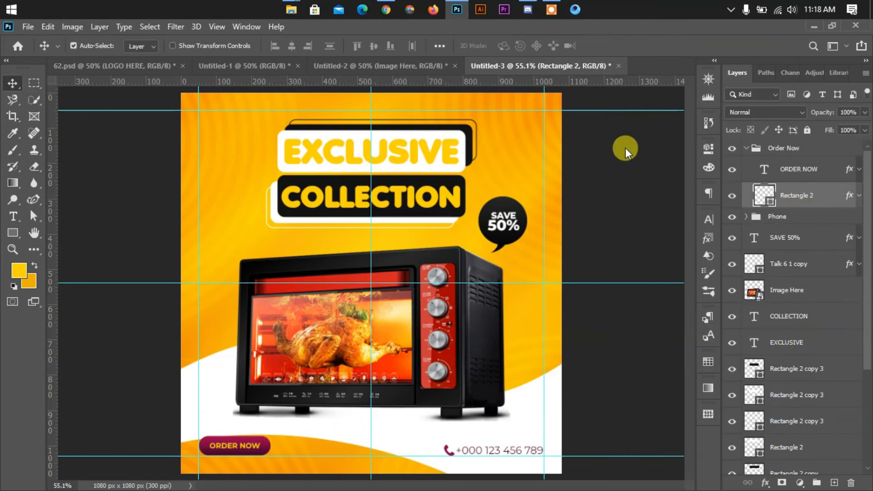
{"action": "left_click", "coordinate": [417, 358]}
{"action": "left_click_drag", "start_coordinate": [566, 161], "coordinate": [763, 147]}
{"action": "left_click", "coordinate": [805, 223]}
{"action": "left_click_drag", "start_coordinate": [790, 181], "coordinate": [788, 215]}
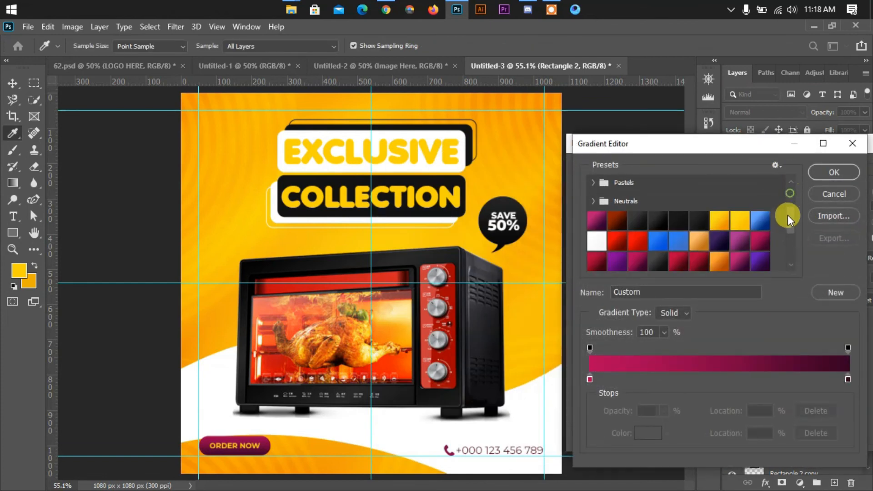
{"action": "left_click", "coordinate": [659, 219]}
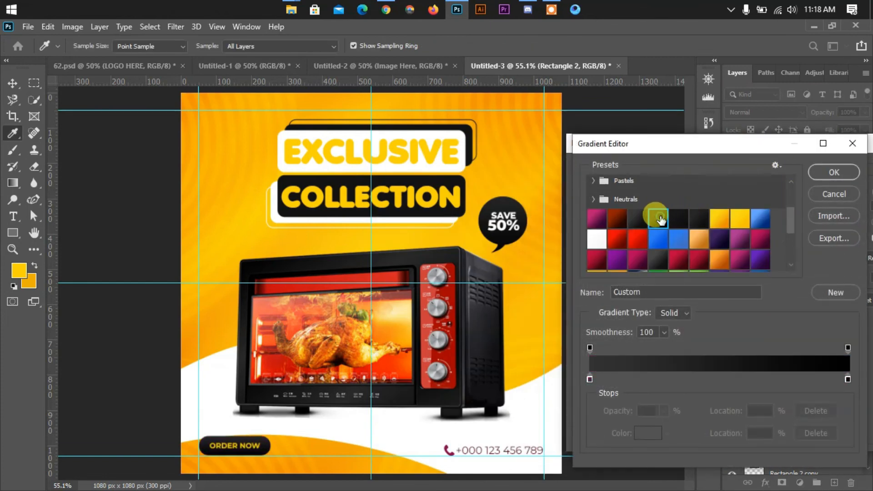
{"action": "left_click", "coordinate": [835, 172]}
{"action": "left_click", "coordinate": [732, 173]}
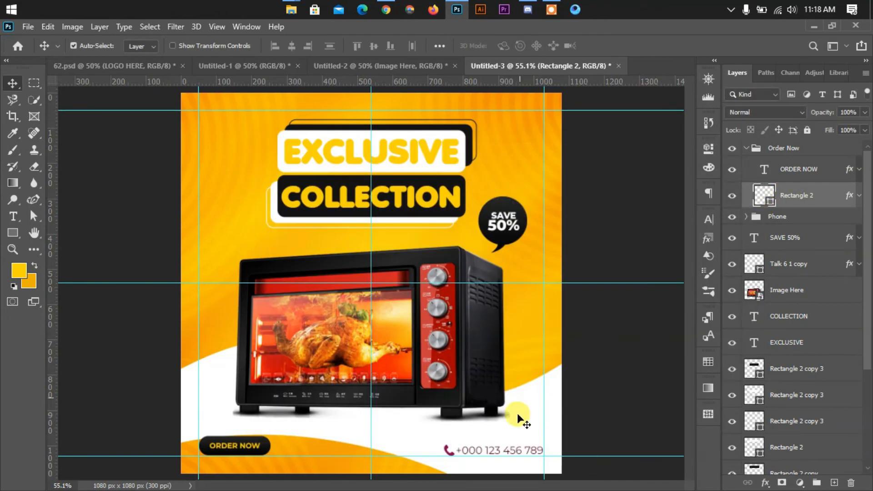
Step: Set the phone number text colour to near-black 121212
{"action": "left_click", "coordinate": [503, 452]}
{"action": "left_click", "coordinate": [709, 240]}
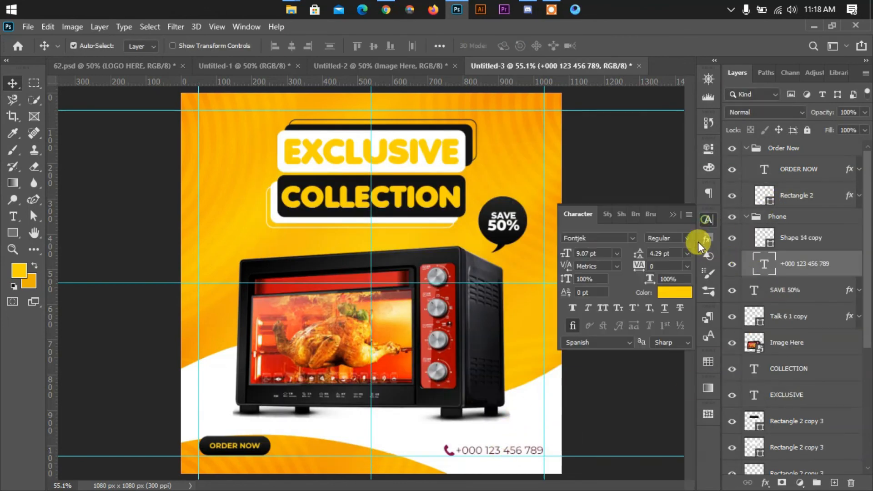
{"action": "left_click", "coordinate": [668, 295]}
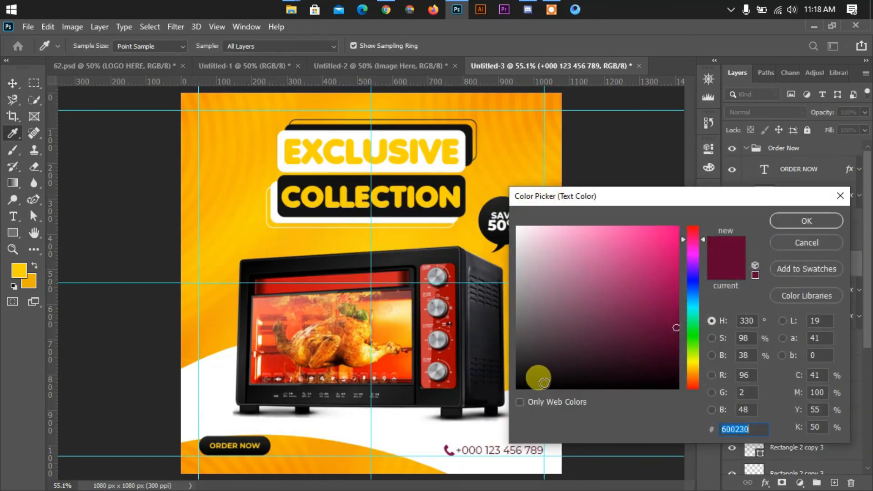
{"action": "left_click", "coordinate": [517, 378]}
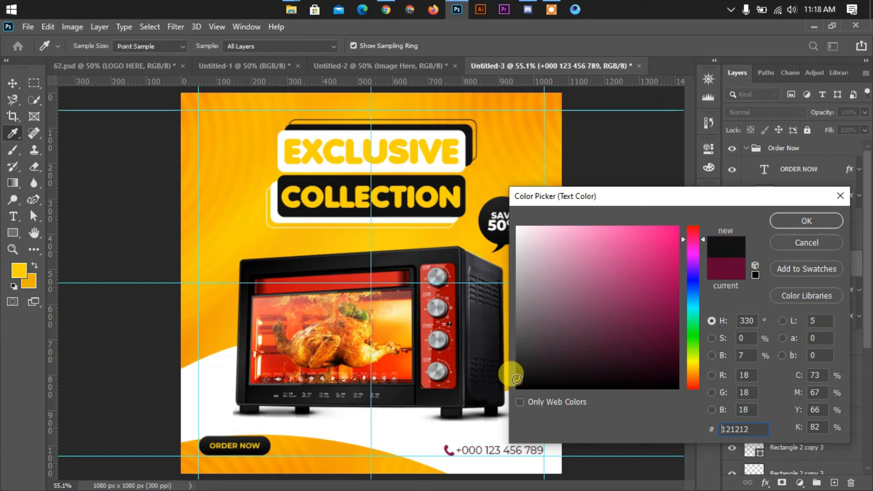
{"action": "left_click", "coordinate": [797, 220]}
Step: Set the fill of the phone icon shape to near-black 161616
{"action": "left_click", "coordinate": [754, 242]}
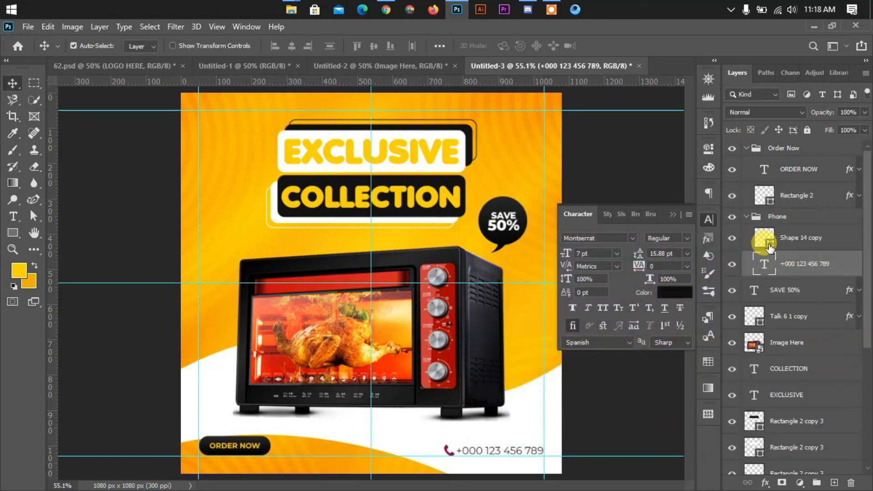
{"action": "double_click", "coordinate": [754, 242]}
{"action": "left_click", "coordinate": [516, 377]}
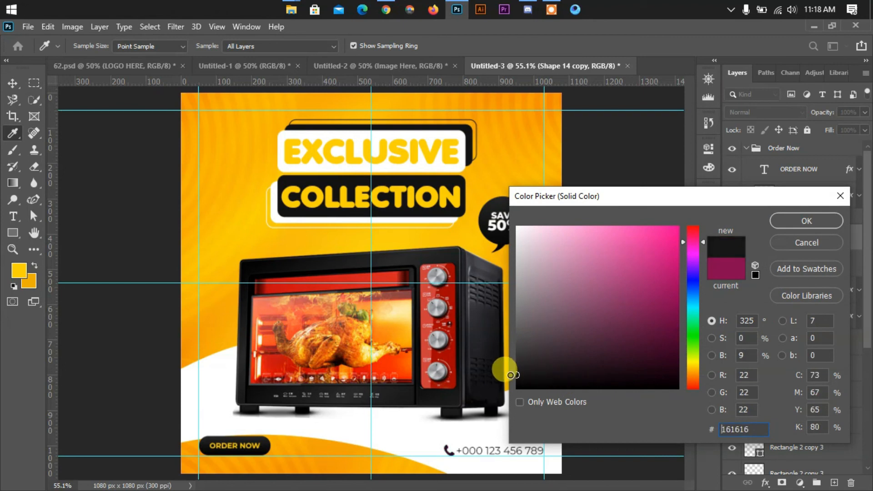
{"action": "left_click", "coordinate": [790, 223]}
{"action": "left_click", "coordinate": [676, 214]}
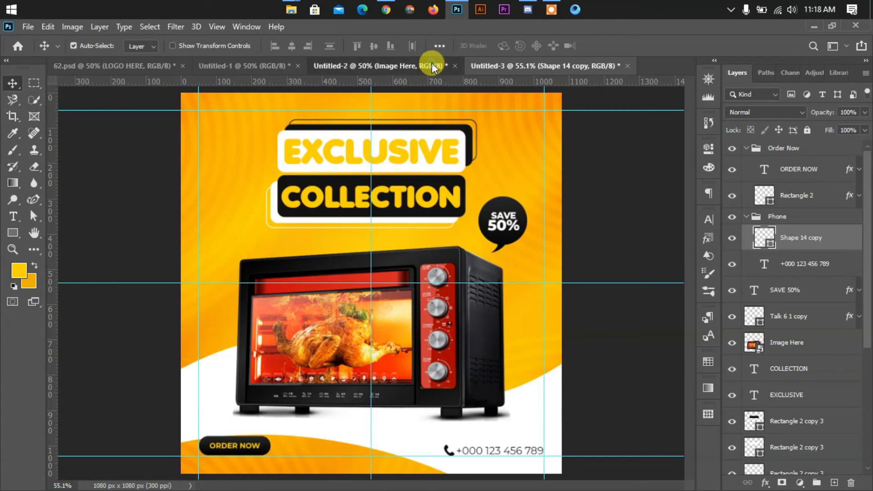
Step: Copy the black accent-ray shape from Untitled-1 to the oven's upper-left corner in Untitled-3 and rotate it about 12.65°
{"action": "left_click", "coordinate": [354, 65]}
{"action": "left_click", "coordinate": [275, 69]}
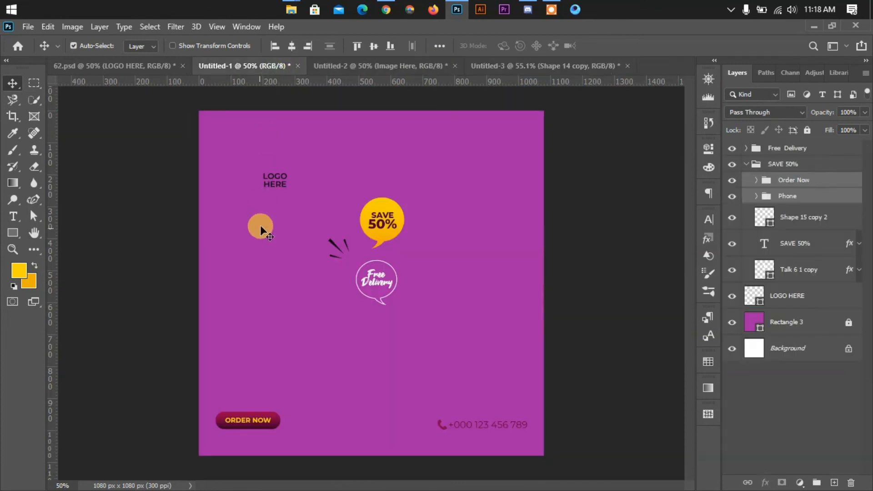
{"action": "left_click_drag", "start_coordinate": [332, 246], "coordinate": [461, 94]}
{"action": "left_click", "coordinate": [230, 243]}
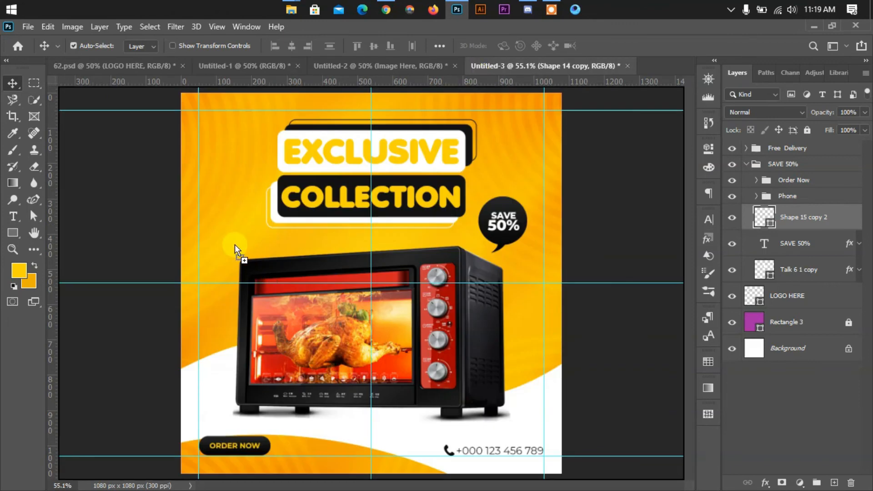
{"action": "key", "text": "ctrl+t"}
{"action": "left_click_drag", "start_coordinate": [266, 259], "coordinate": [272, 273]}
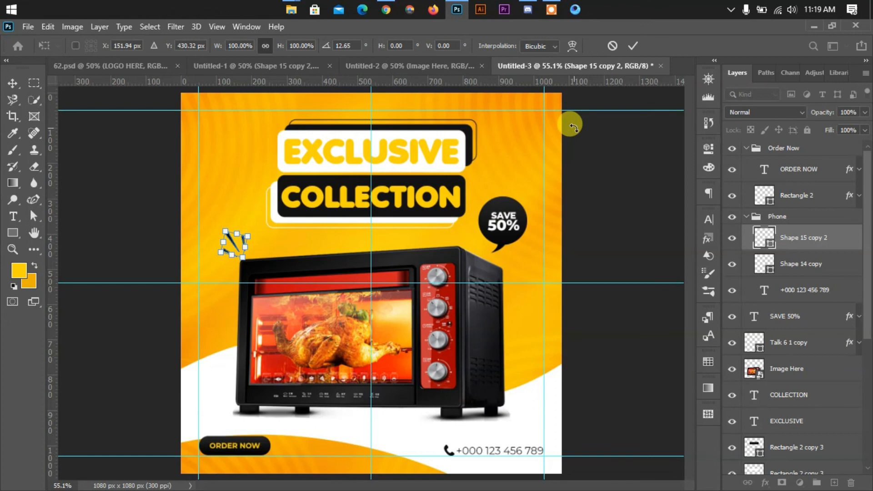
{"action": "left_click", "coordinate": [635, 42]}
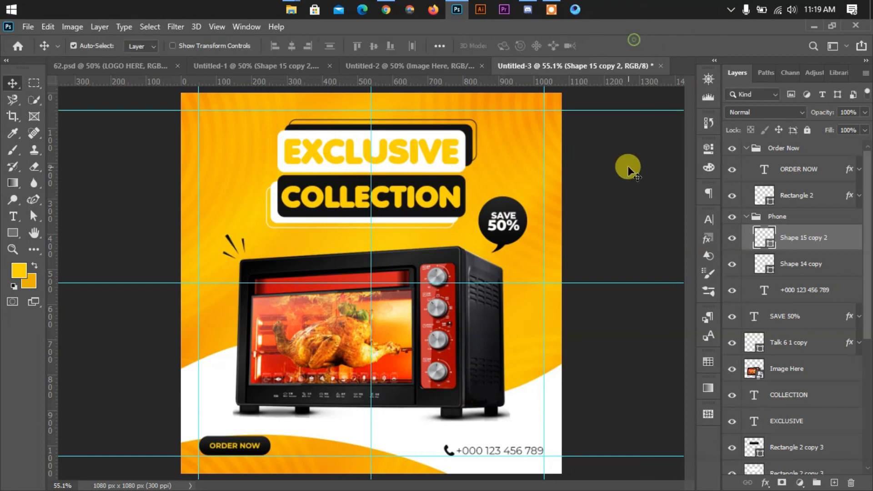
Step: Copy LOGO HERE from Untitled-1 into the upper-left corner of the Untitled-3 artwork and nudge it up against the margin guides
{"action": "left_click", "coordinate": [446, 67]}
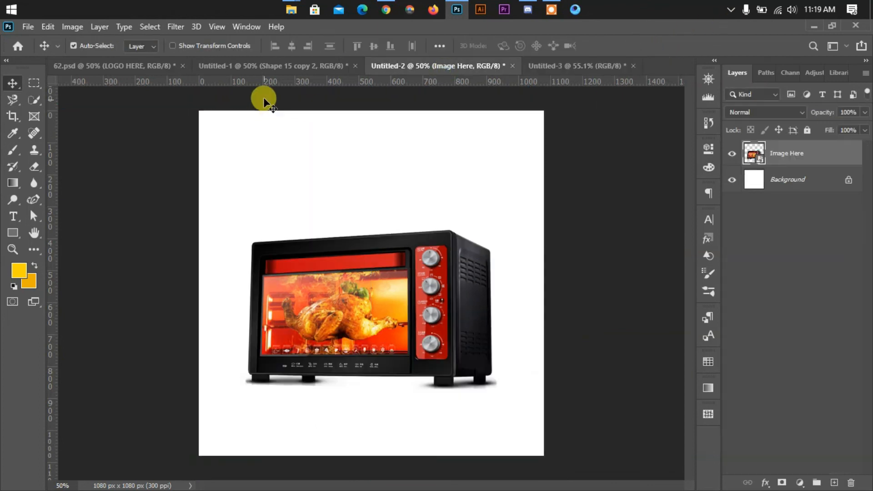
{"action": "left_click", "coordinate": [282, 68]}
{"action": "left_click", "coordinate": [12, 250]}
{"action": "left_click_drag", "start_coordinate": [250, 187], "coordinate": [113, 149]}
{"action": "left_click", "coordinate": [12, 84]}
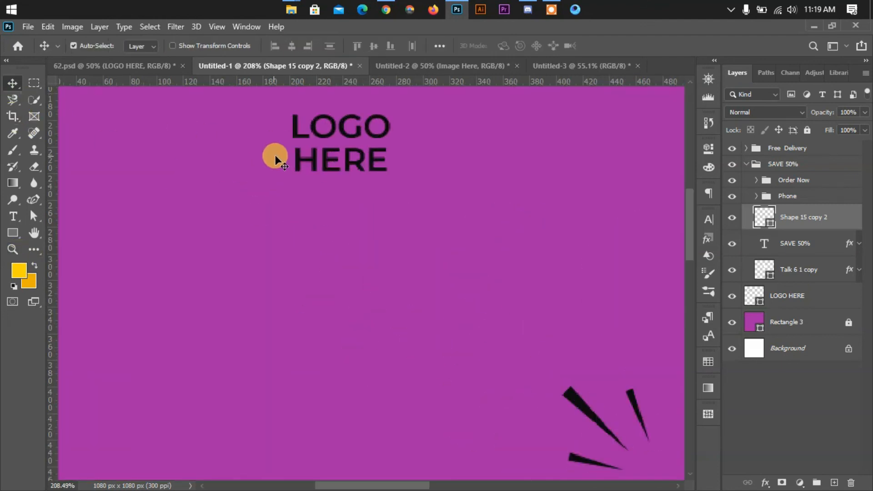
{"action": "left_click_drag", "start_coordinate": [296, 155], "coordinate": [215, 127]}
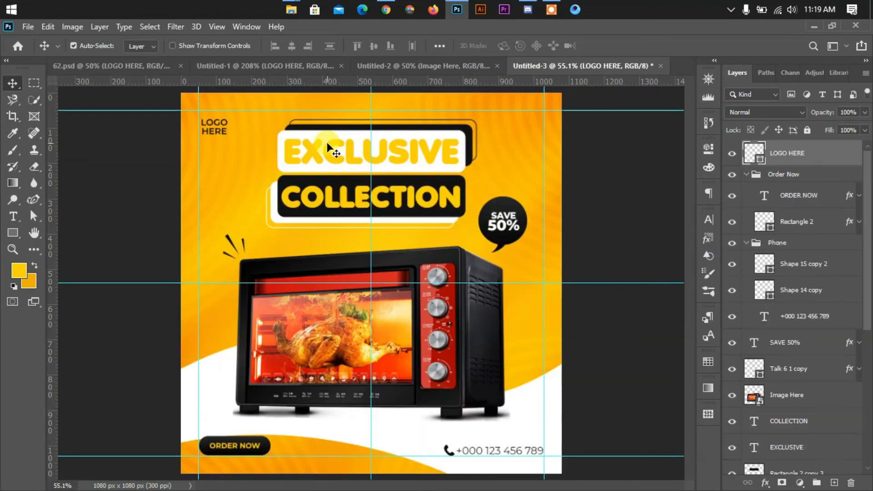
{"action": "key", "text": "shift+Up"}
{"action": "key", "text": "shift+Up"}
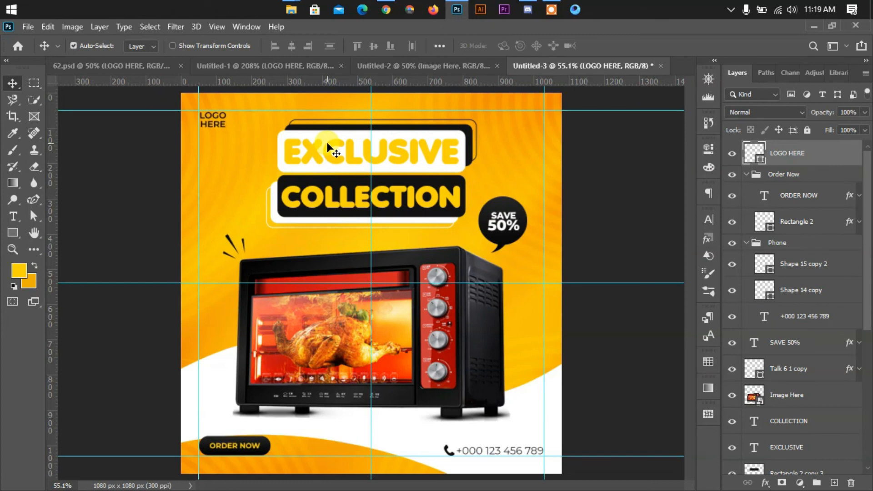
Step: Nudge the SAVE 50% text and its speech bubble together slightly down, closer to the oven
{"action": "left_click", "coordinate": [13, 250]}
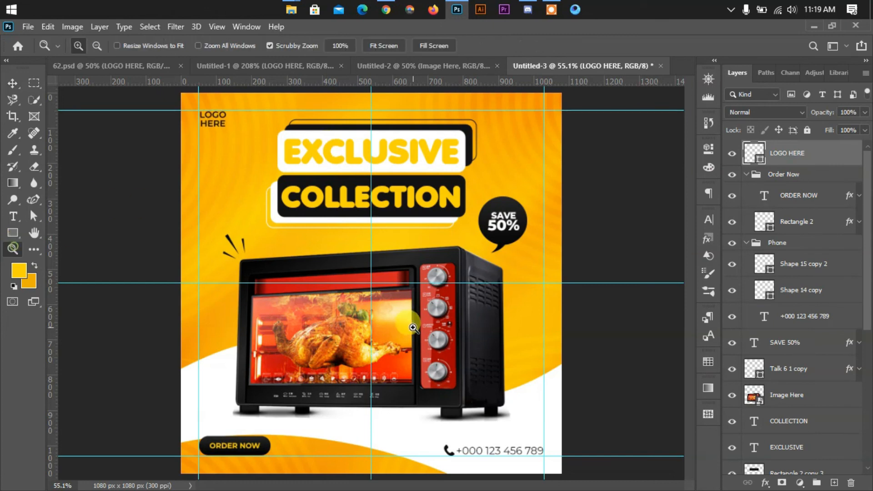
{"action": "left_click_drag", "start_coordinate": [408, 322], "coordinate": [385, 322]}
{"action": "left_click", "coordinate": [20, 88]}
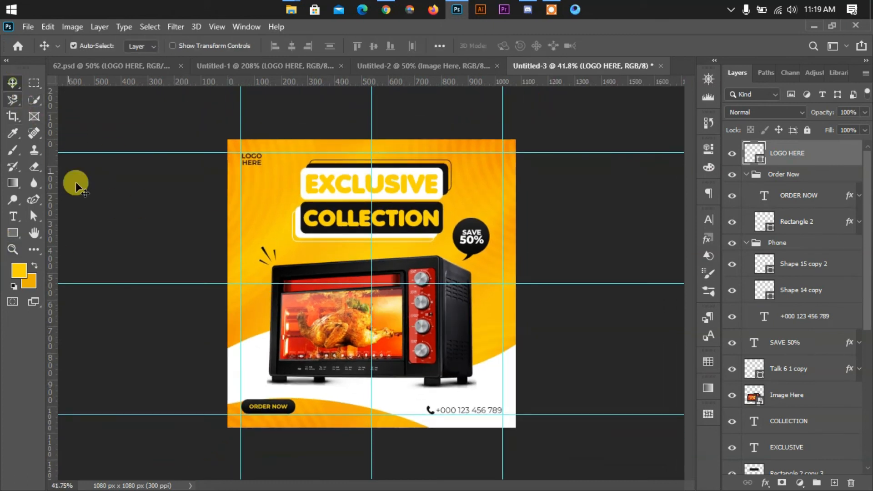
{"action": "left_click", "coordinate": [74, 187]}
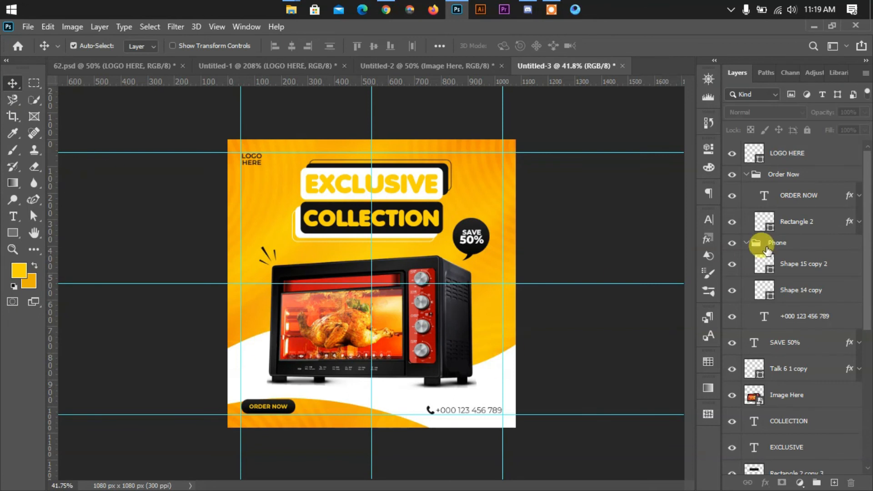
{"action": "left_click", "coordinate": [778, 342]}
{"action": "left_click", "coordinate": [773, 368], "text": "shift"}
{"action": "key", "text": "shift+Down"}
{"action": "key", "text": "shift+Down"}
{"action": "left_click", "coordinate": [187, 244]}
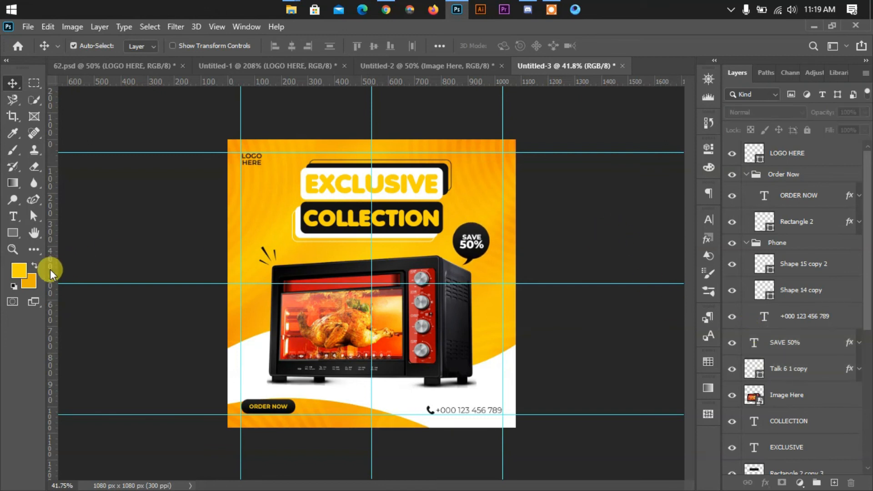
{"action": "left_click", "coordinate": [12, 249]}
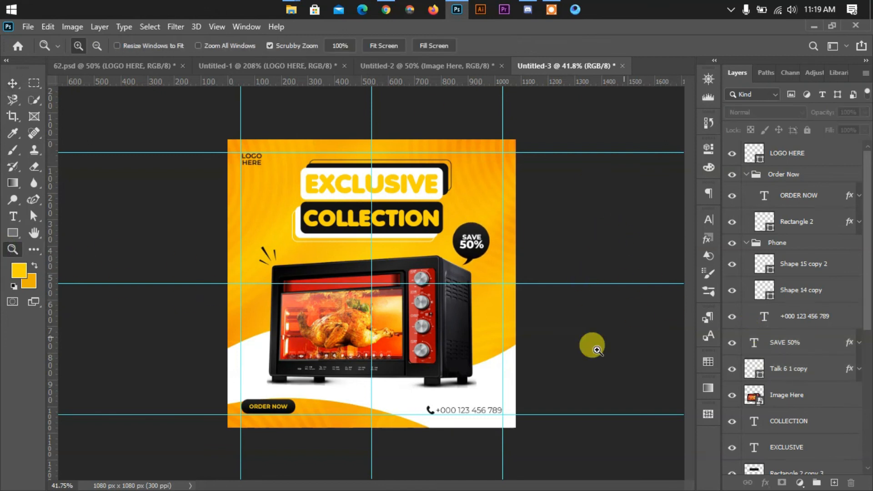
{"action": "left_click_drag", "start_coordinate": [373, 303], "coordinate": [390, 298]}
{"action": "left_click", "coordinate": [12, 83]}
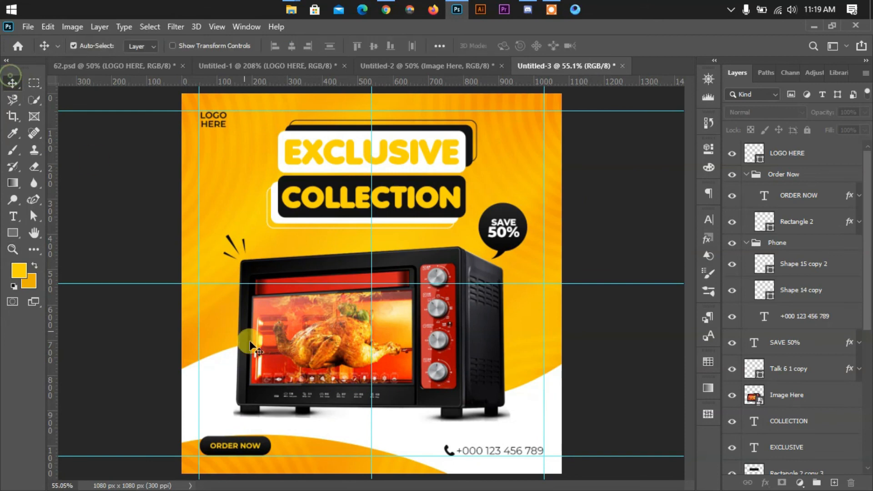